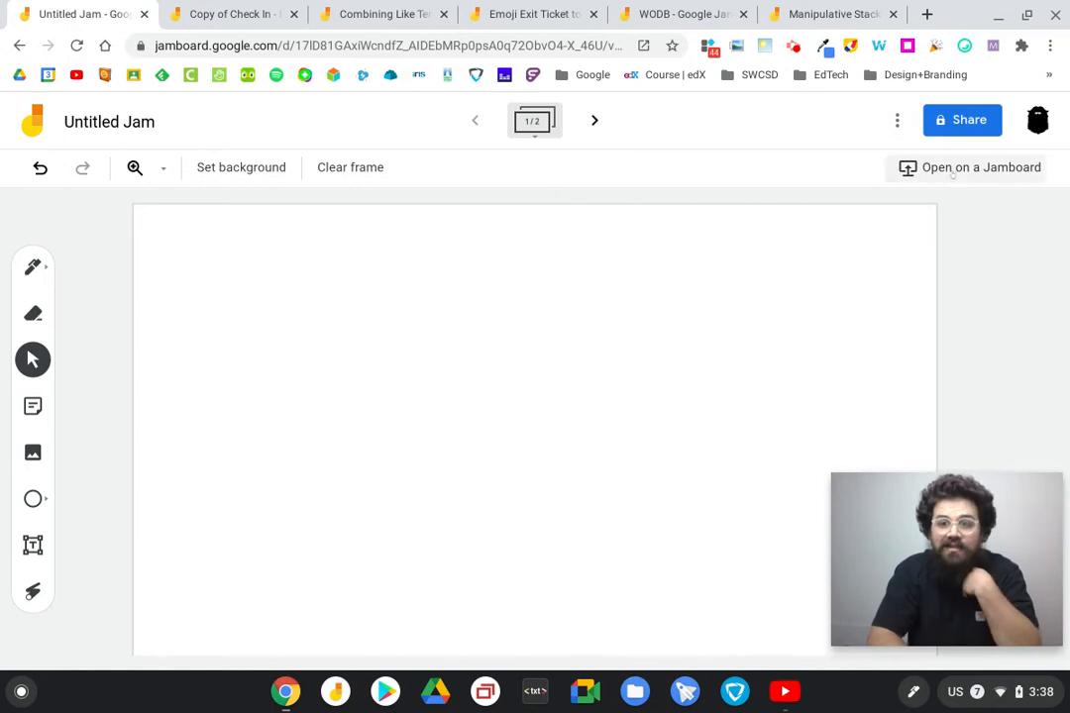
Step: Open google.com in a new browser tab and find Jamboard in the list of Google apps
{"action": "left_click", "coordinate": [927, 15]}
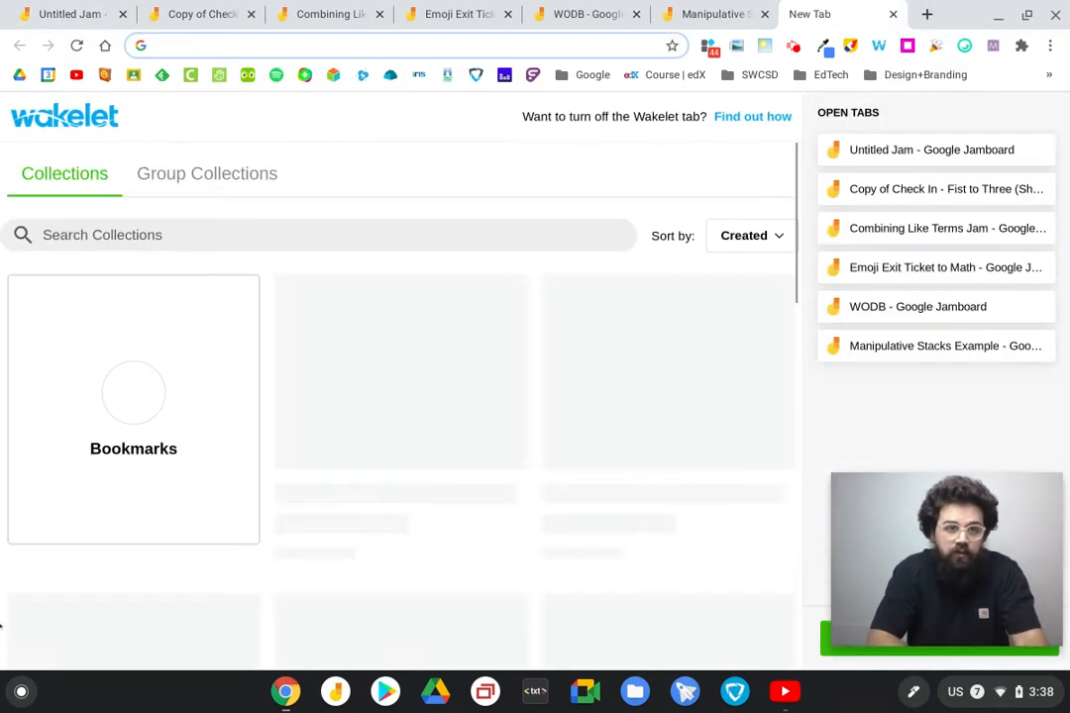
{"action": "type", "text": "jam.new"}
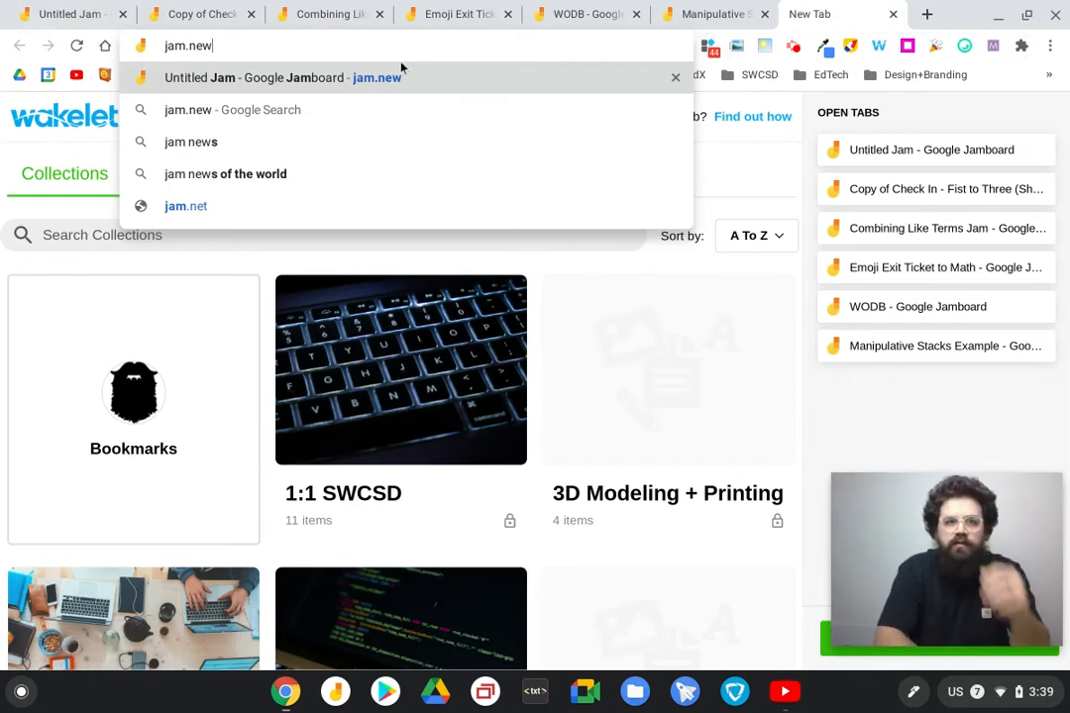
{"action": "key", "text": "ctrl+a"}
{"action": "type", "text": "google.com"}
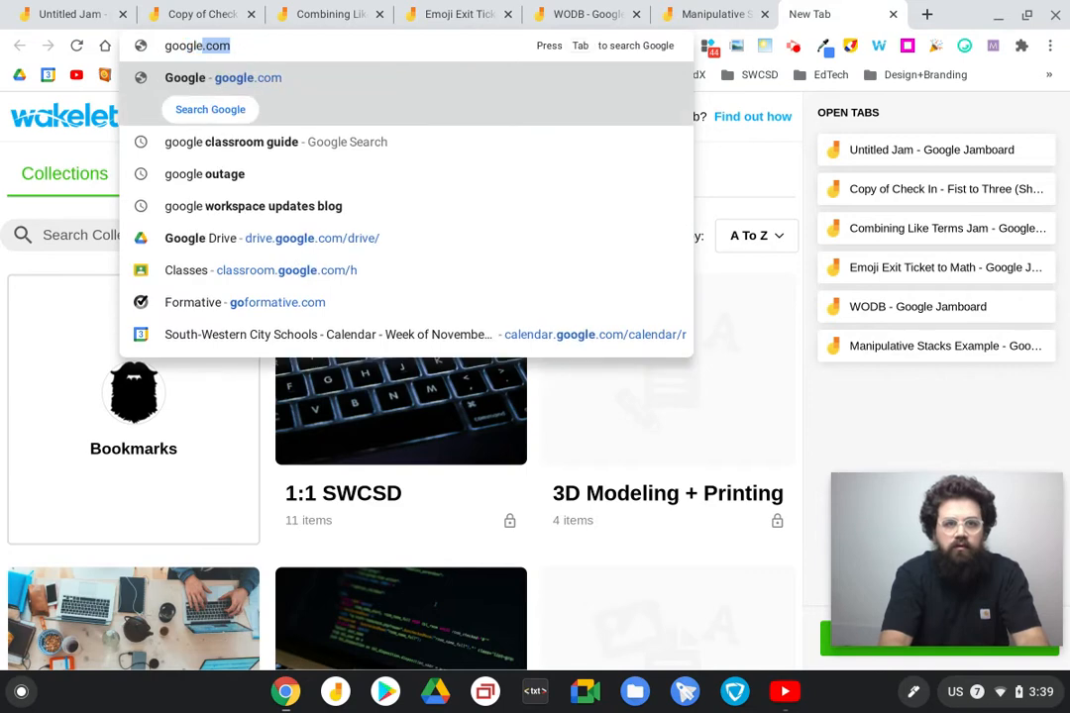
{"action": "key", "text": "Return"}
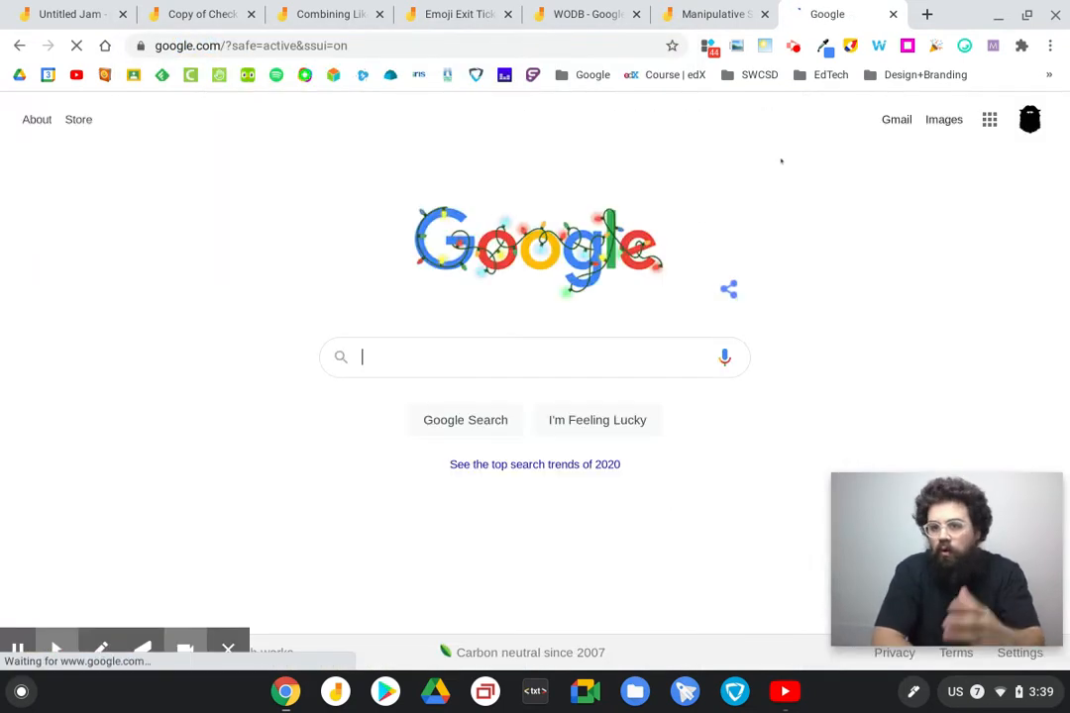
{"action": "left_click", "coordinate": [989, 119]}
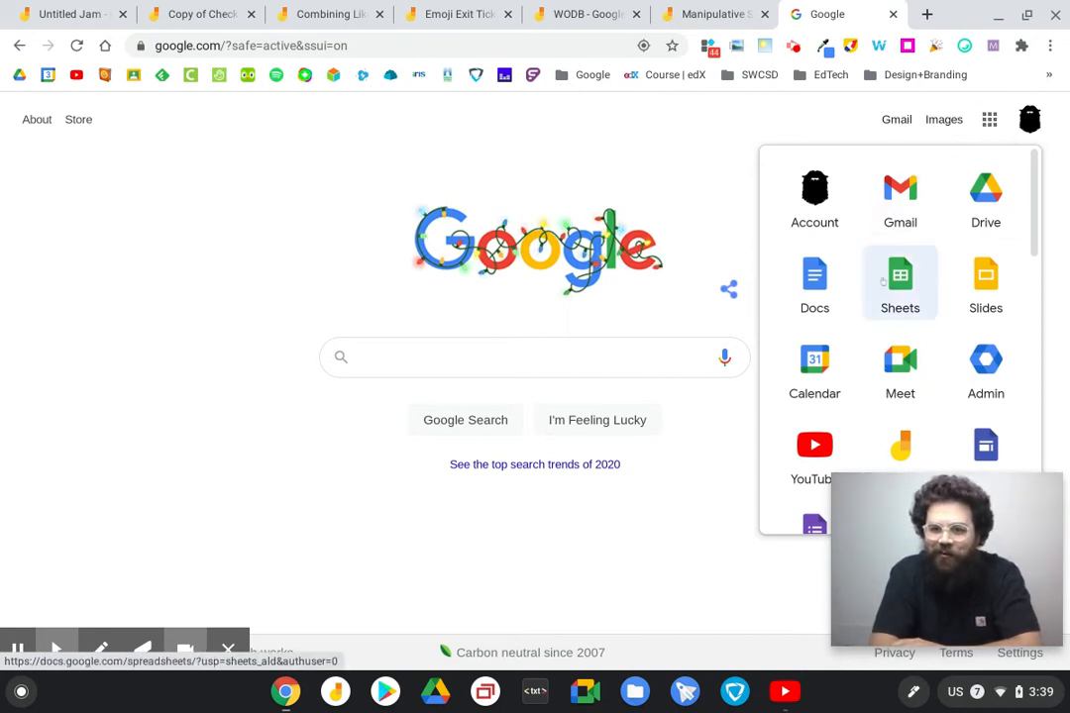
{"action": "scroll", "coordinate": [814, 337], "scroll_direction": "down", "scroll_amount": 2}
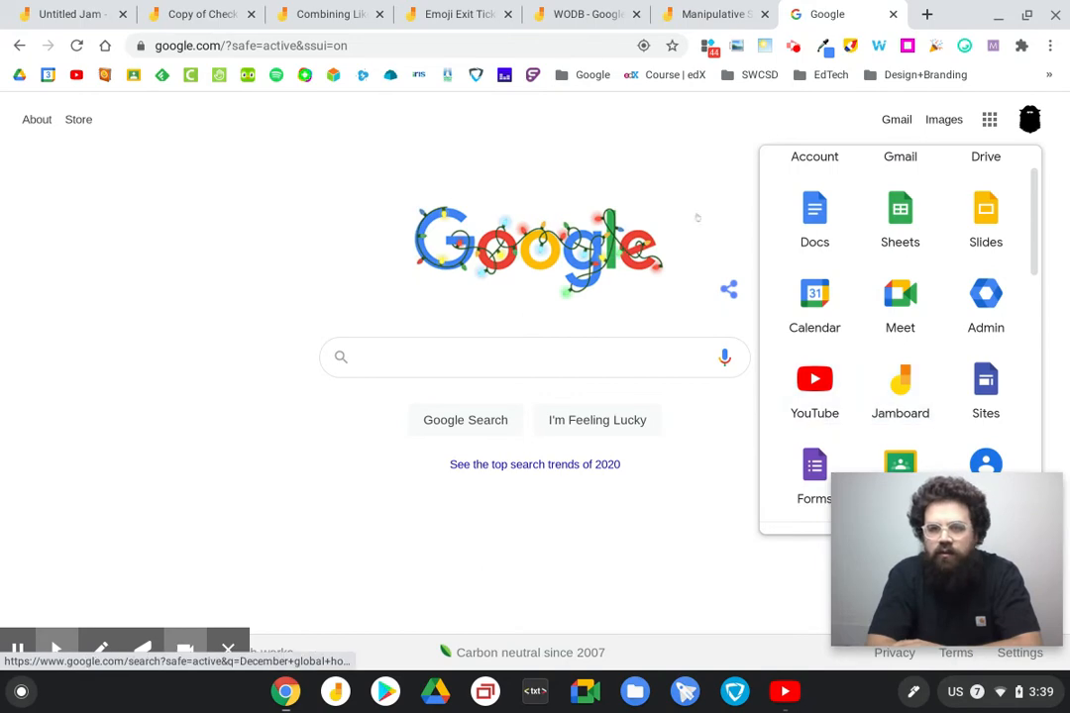
Step: Go to Google Drive and locate Google Jamboard among the additional file types that can be created
{"action": "left_click", "coordinate": [298, 45]}
{"action": "type", "text": "dri"}
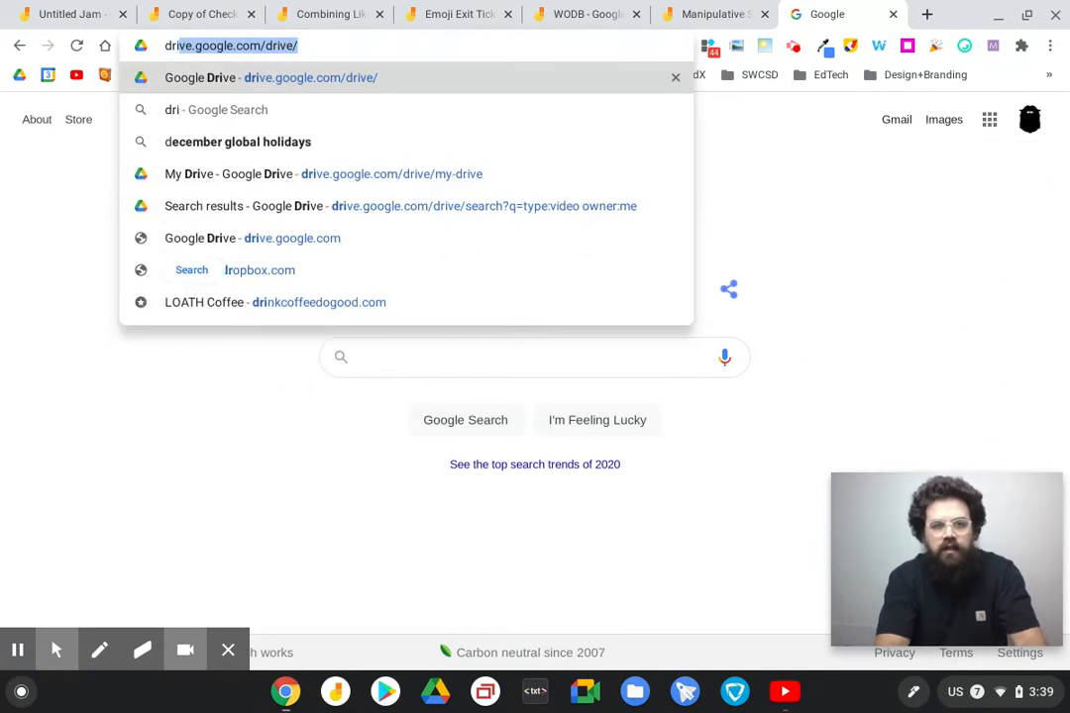
{"action": "type", "text": "ve.google.com"}
{"action": "key", "text": "Return"}
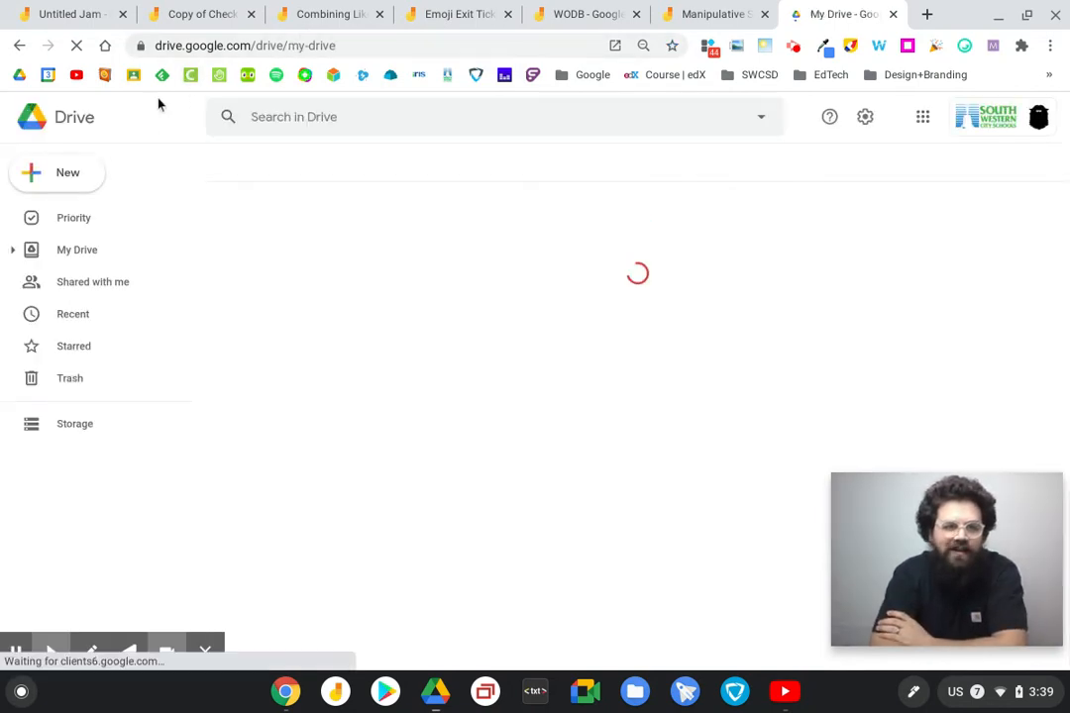
{"action": "left_click", "coordinate": [56, 173]}
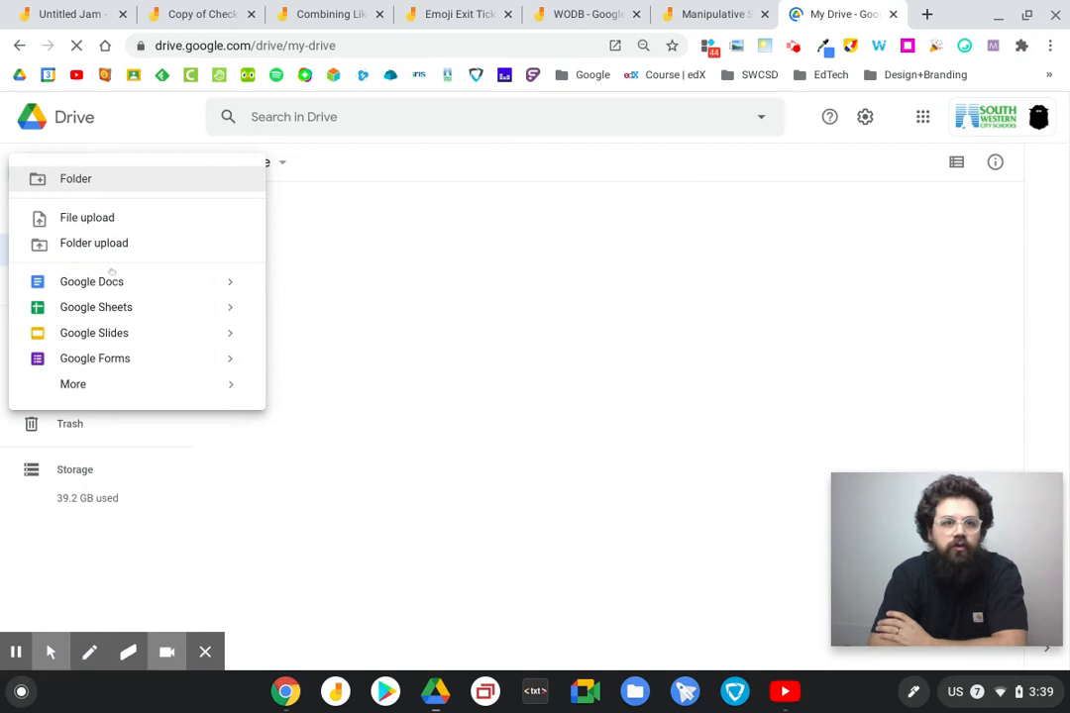
{"action": "left_click", "coordinate": [96, 385]}
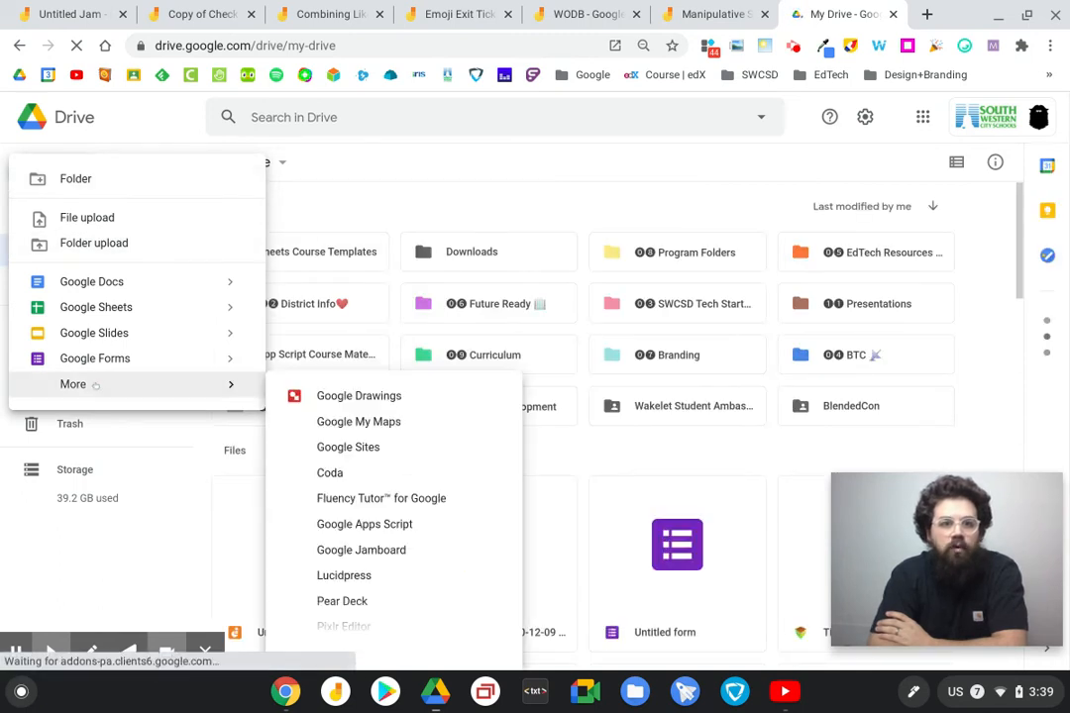
{"action": "scroll", "coordinate": [400, 553], "scroll_direction": "down", "scroll_amount": 1}
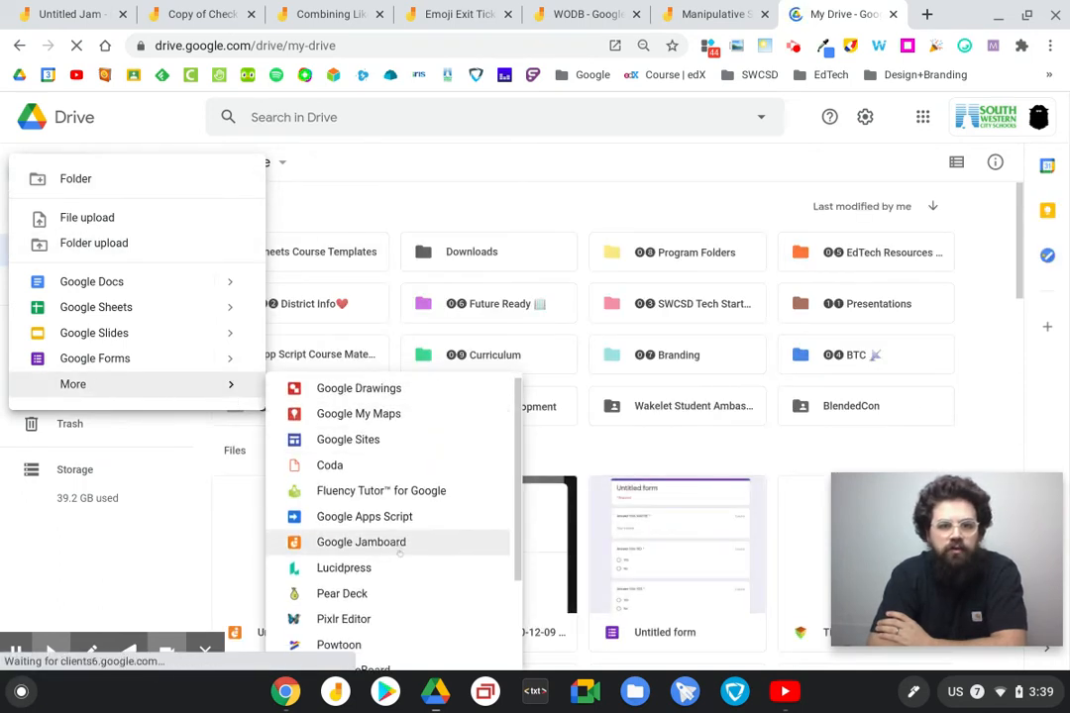
{"action": "scroll", "coordinate": [335, 456], "scroll_direction": "up", "scroll_amount": 1}
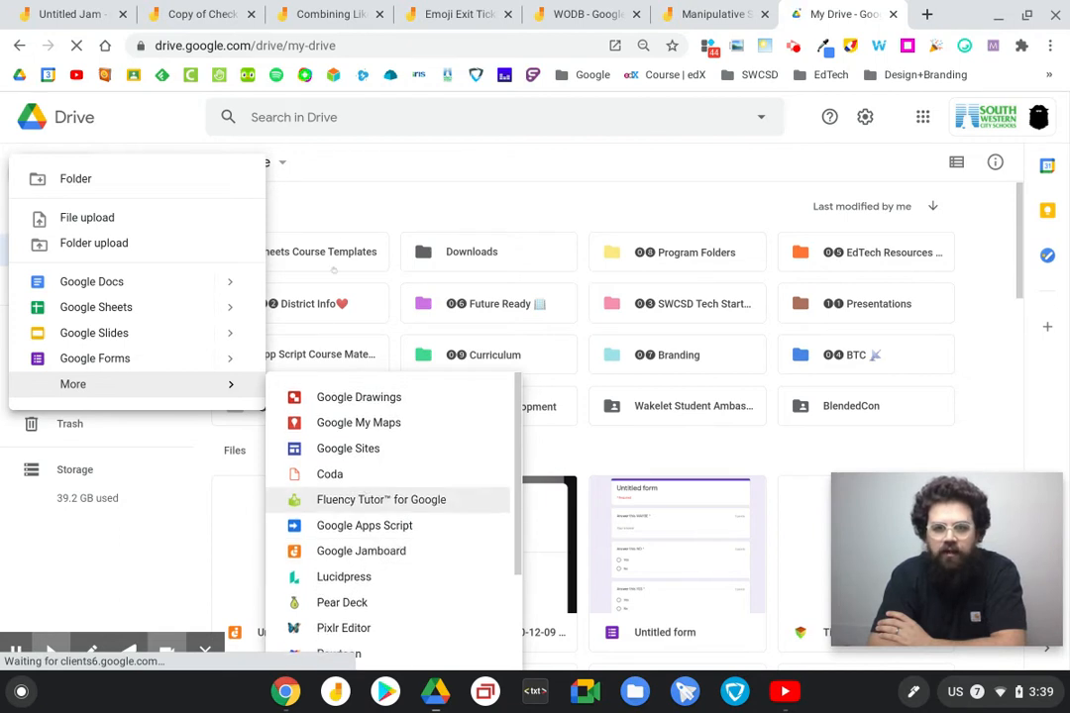
{"action": "left_click", "coordinate": [385, 184]}
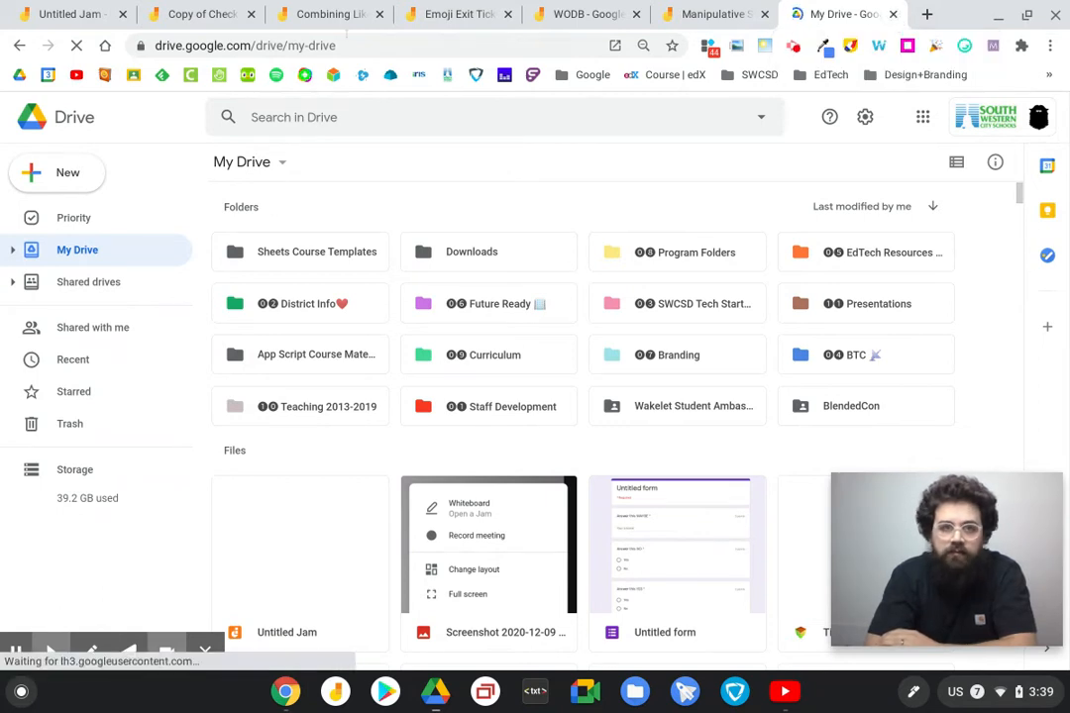
Step: Close the Drive tab and rename the Untitled Jam as Sample
{"action": "key", "text": "ctrl+w"}
{"action": "left_click", "coordinate": [81, 16]}
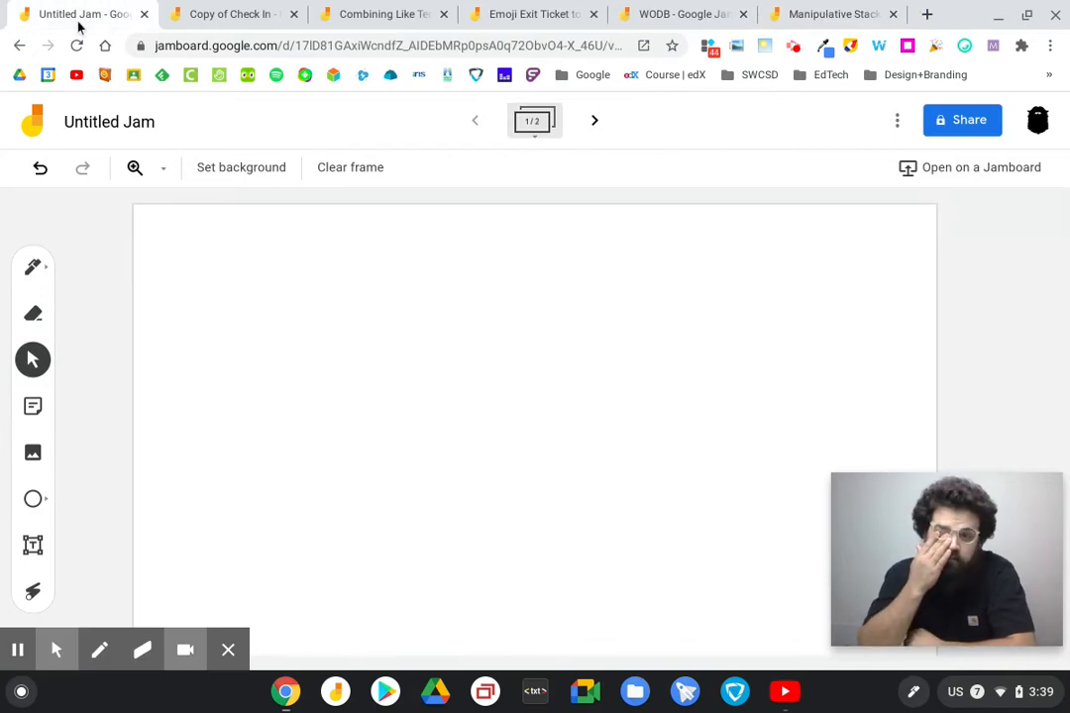
{"action": "left_click", "coordinate": [67, 116]}
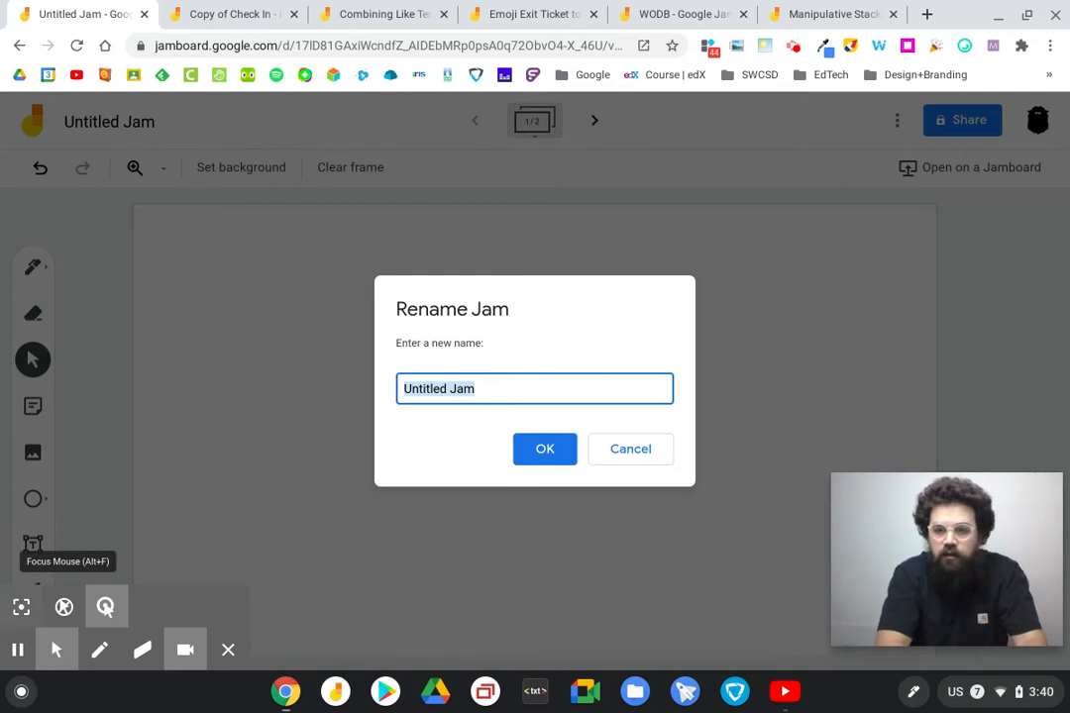
{"action": "type", "text": "Sample"}
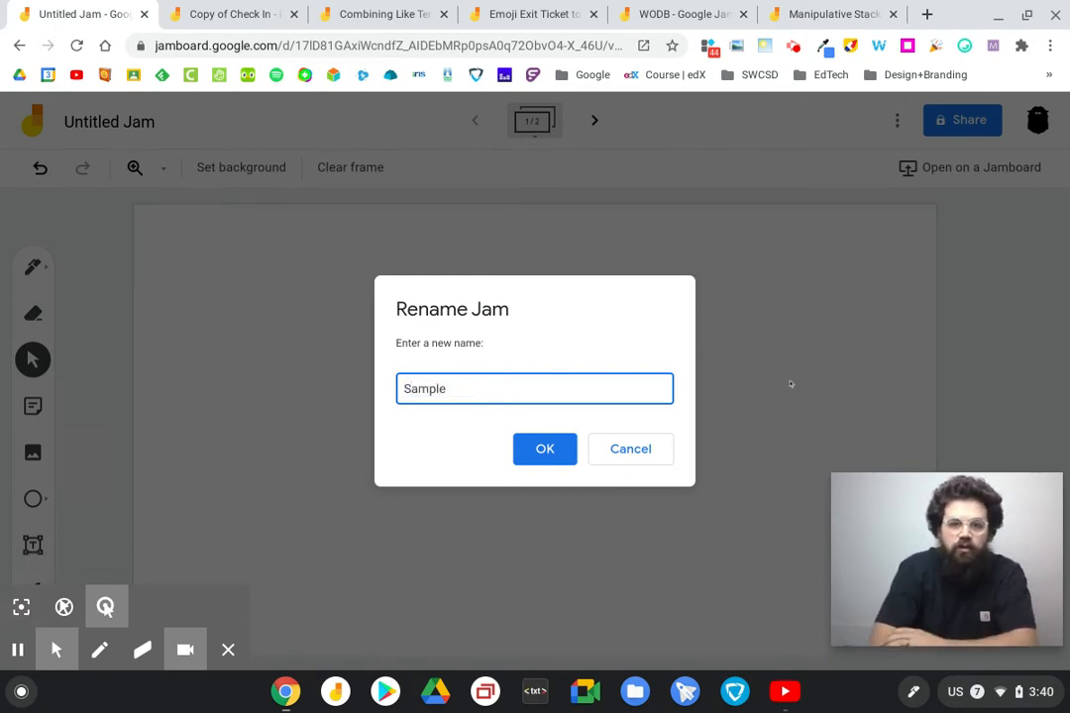
{"action": "key", "text": "Return"}
{"action": "left_click", "coordinate": [106, 607]}
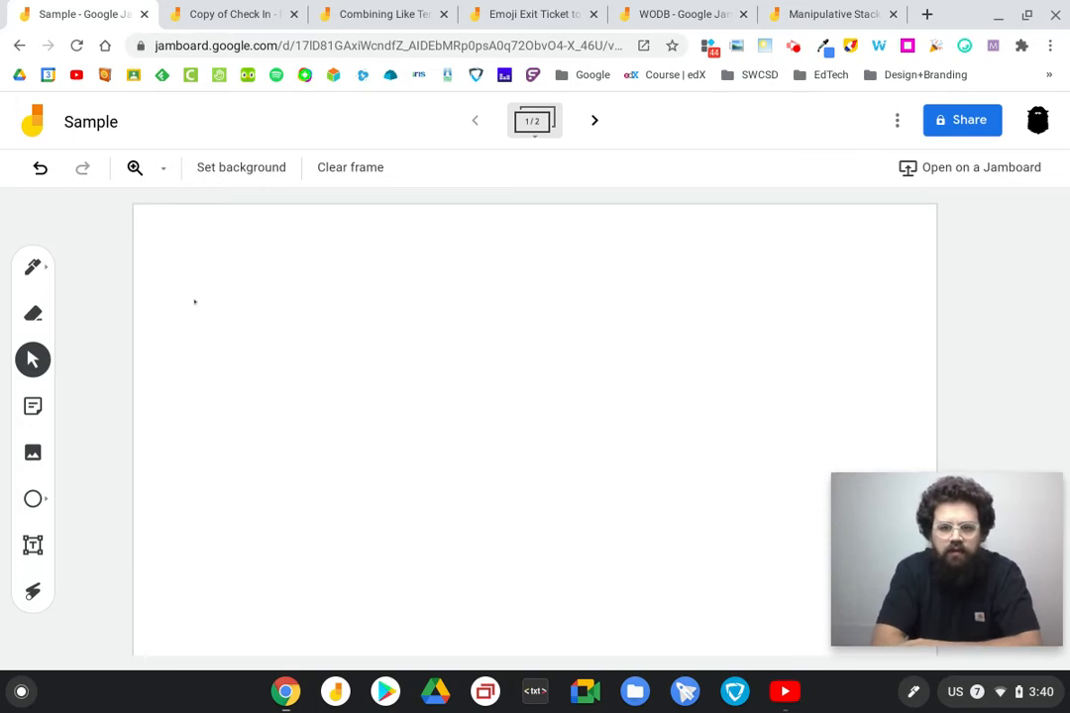
Step: View the sources for a custom background image and set the frame's background to the dotted pattern
{"action": "left_click", "coordinate": [241, 168]}
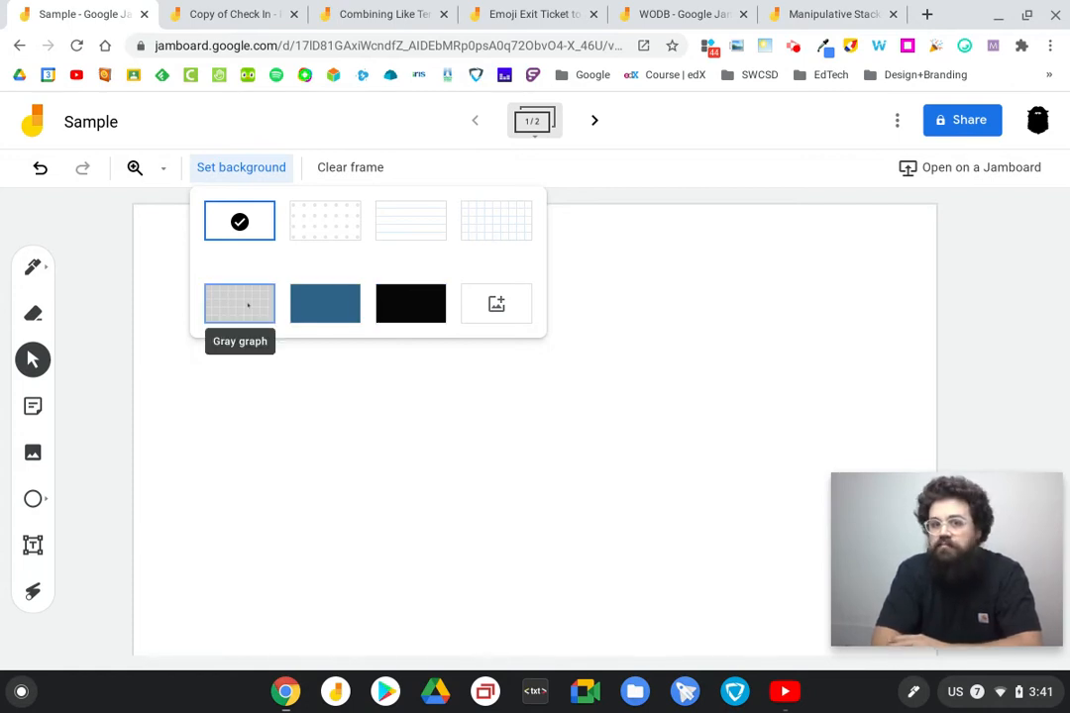
{"action": "left_click", "coordinate": [500, 306]}
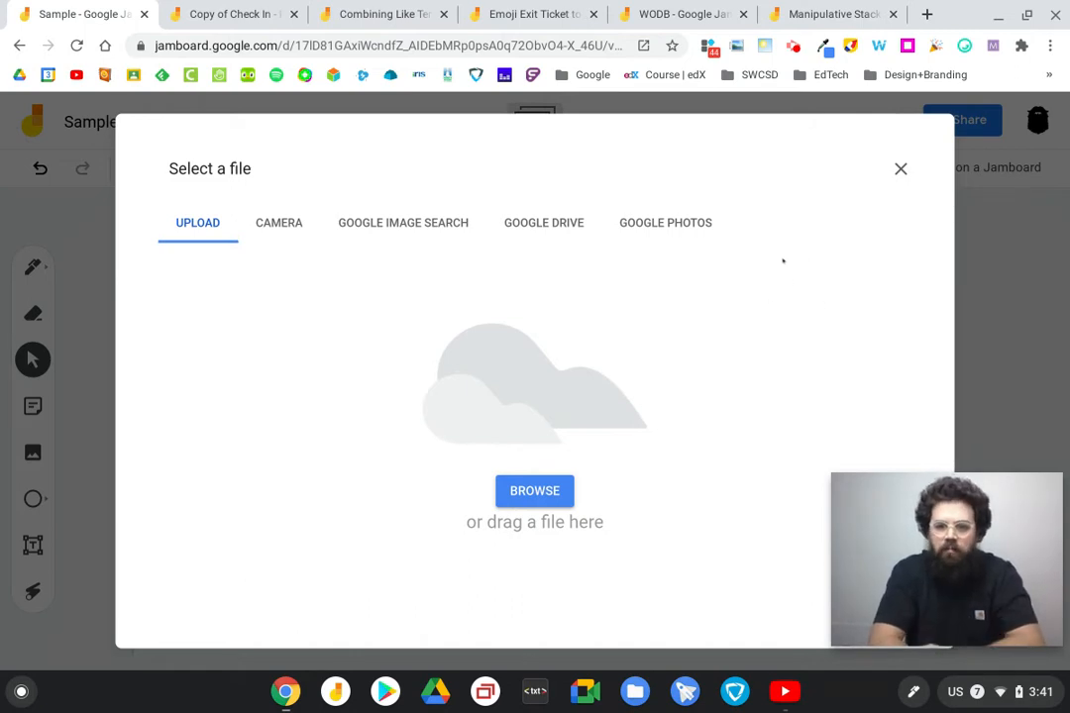
{"action": "left_click", "coordinate": [901, 168]}
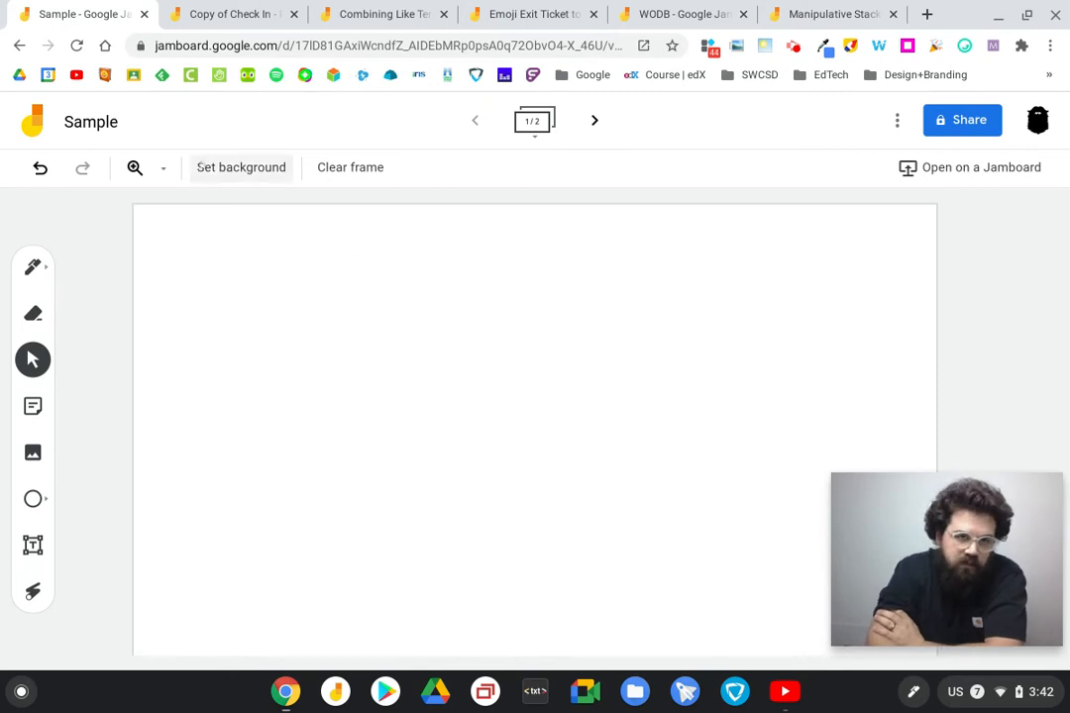
{"action": "left_click", "coordinate": [241, 168]}
{"action": "left_click", "coordinate": [325, 228]}
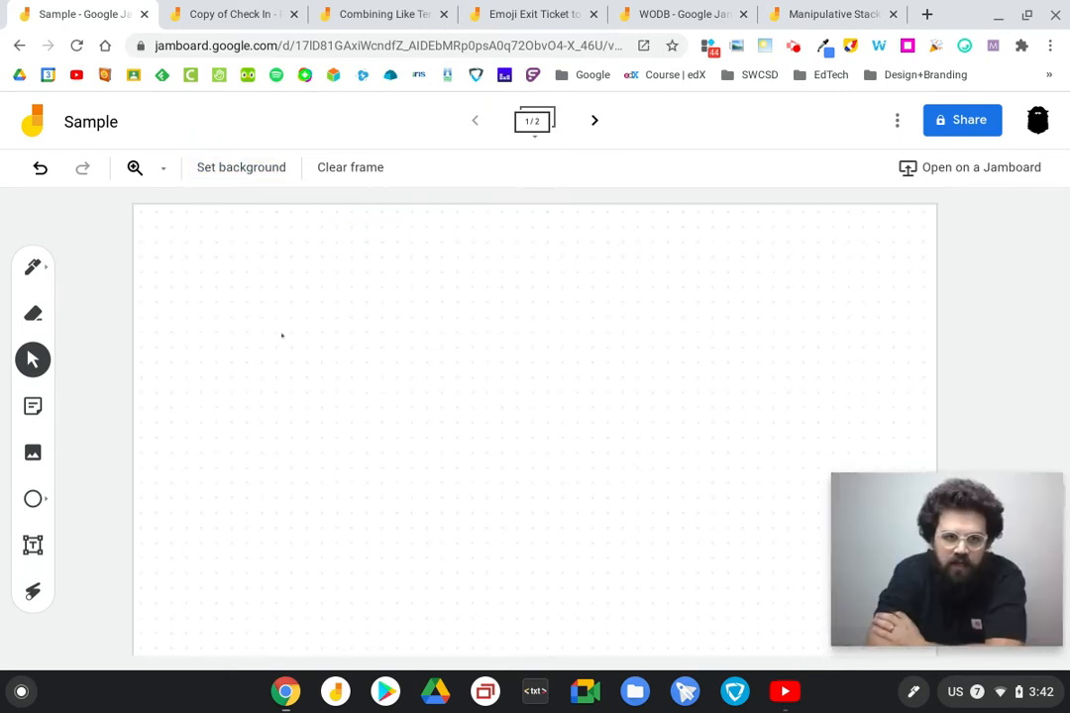
Step: Draw two diamond shapes in the upper-left area of the frame, the second one larger and higher than the first
{"action": "left_click", "coordinate": [33, 498]}
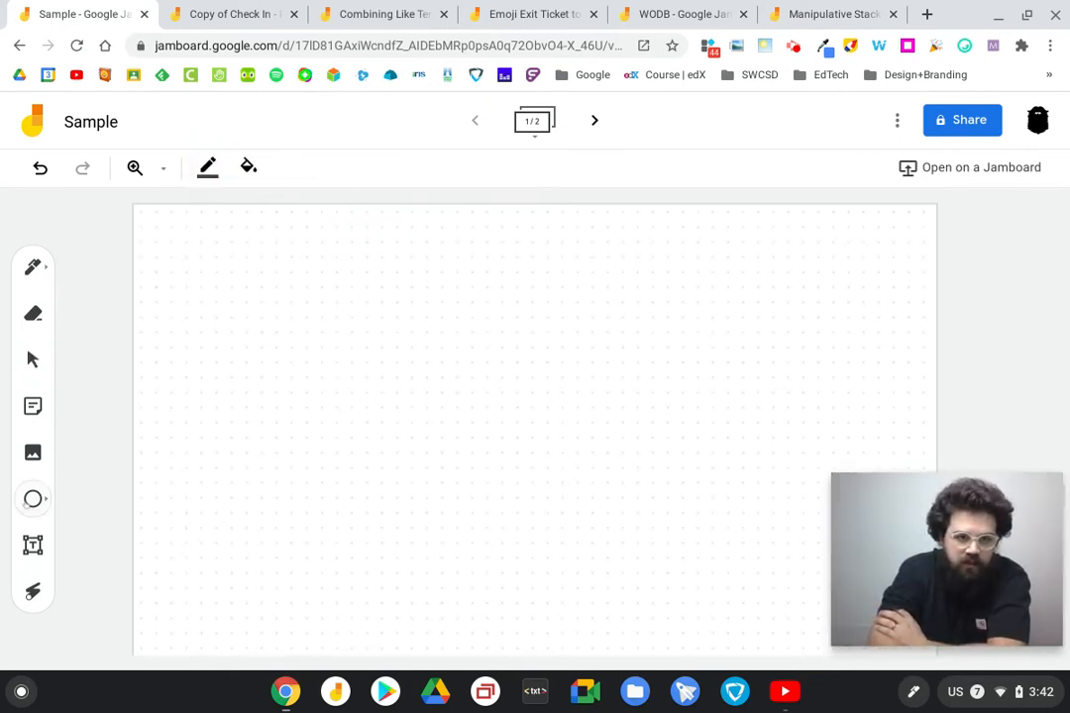
{"action": "left_click", "coordinate": [33, 499]}
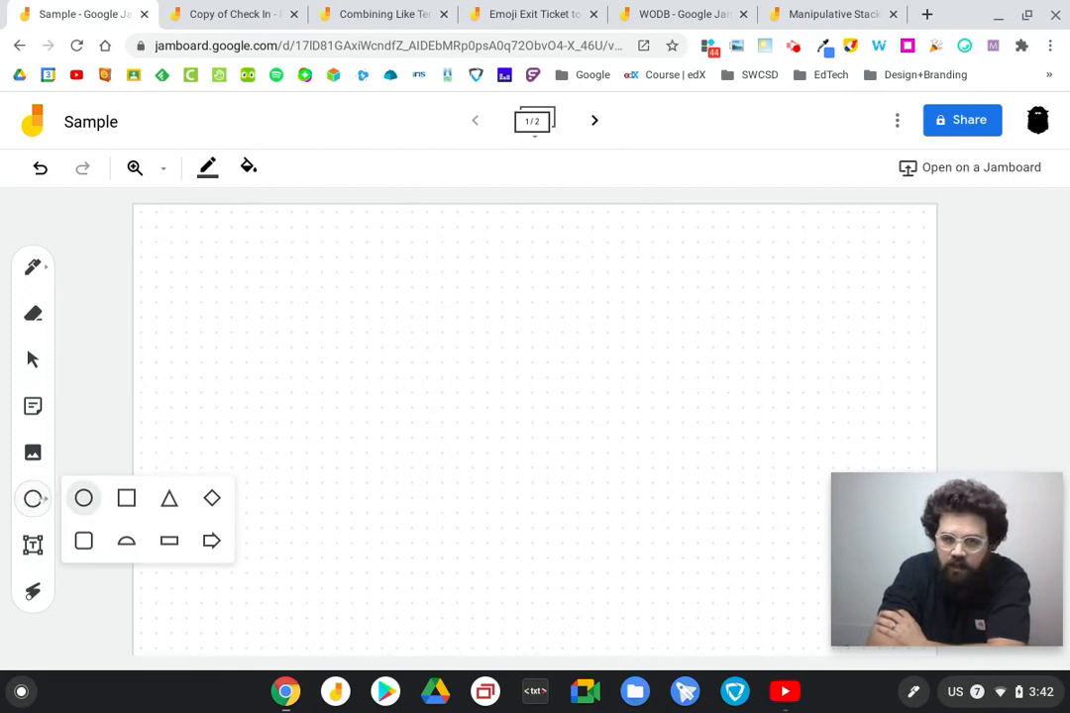
{"action": "left_click", "coordinate": [212, 497]}
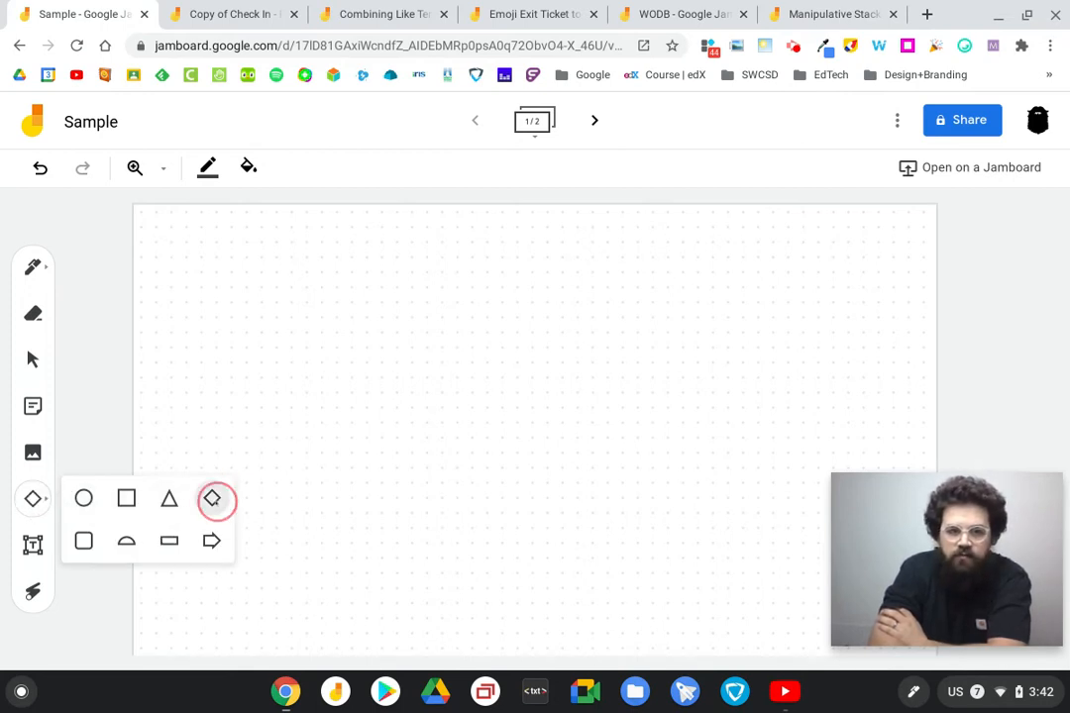
{"action": "left_click_drag", "start_coordinate": [278, 248], "coordinate": [346, 374]}
{"action": "left_click", "coordinate": [31, 500]}
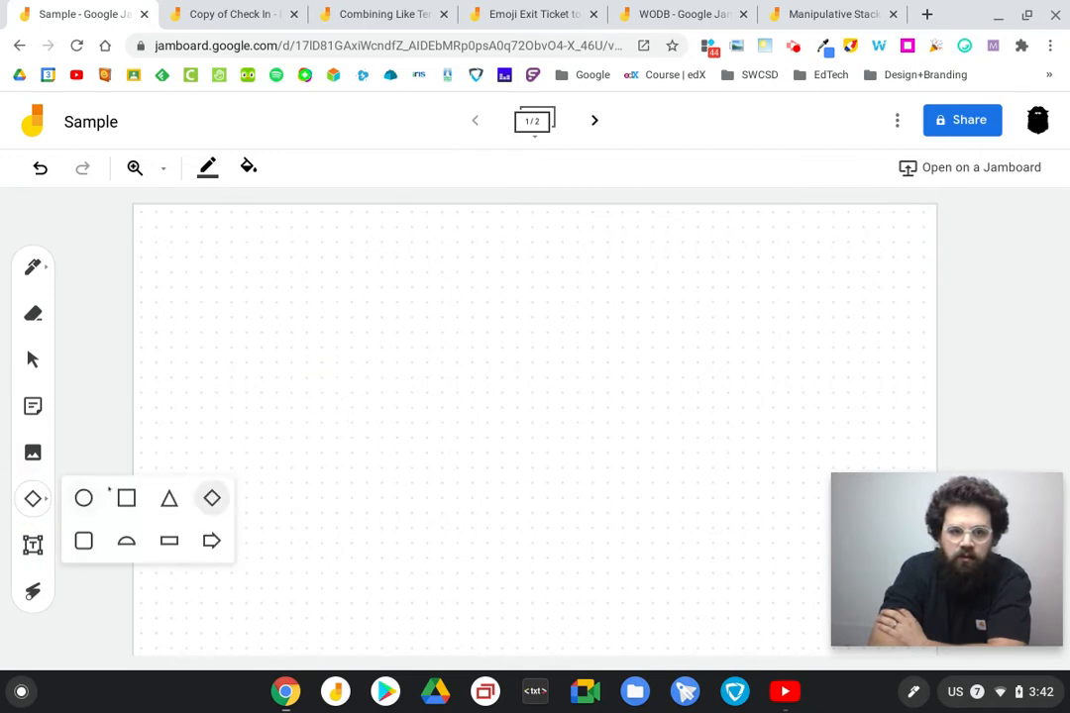
{"action": "left_click", "coordinate": [198, 302]}
{"action": "left_click", "coordinate": [291, 302]}
{"action": "left_click", "coordinate": [34, 501]}
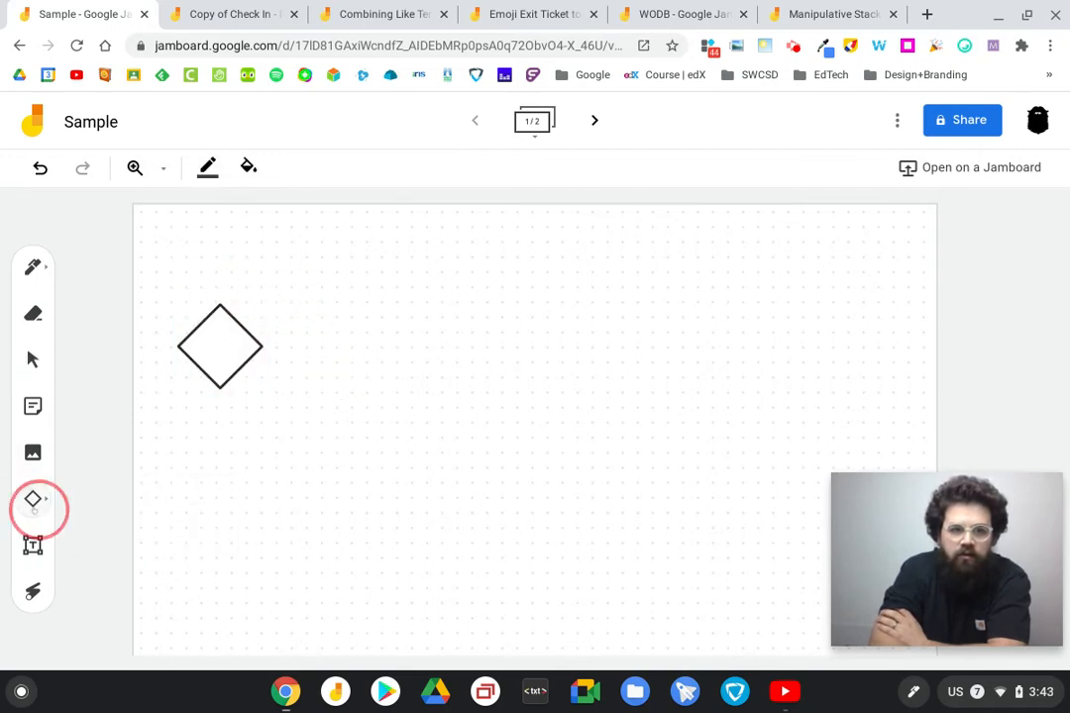
{"action": "mouse_move", "coordinate": [346, 311]}
{"action": "left_mouse_down"}
{"action": "mouse_move", "coordinate": [406, 380]}
{"action": "mouse_move", "coordinate": [587, 504]}
{"action": "mouse_move", "coordinate": [446, 353]}
{"action": "mouse_move", "coordinate": [609, 542]}
{"action": "mouse_move", "coordinate": [662, 544]}
{"action": "mouse_move", "coordinate": [477, 564]}
{"action": "mouse_move", "coordinate": [437, 487]}
{"action": "mouse_move", "coordinate": [502, 369]}
{"action": "mouse_move", "coordinate": [454, 369]}
{"action": "mouse_move", "coordinate": [332, 302]}
{"action": "left_mouse_up"}
Step: Try an empty text box below the larger diamond and sweep the laser over the frame and the diamonds
{"action": "left_click", "coordinate": [33, 545]}
{"action": "left_click_drag", "start_coordinate": [280, 376], "coordinate": [386, 437]}
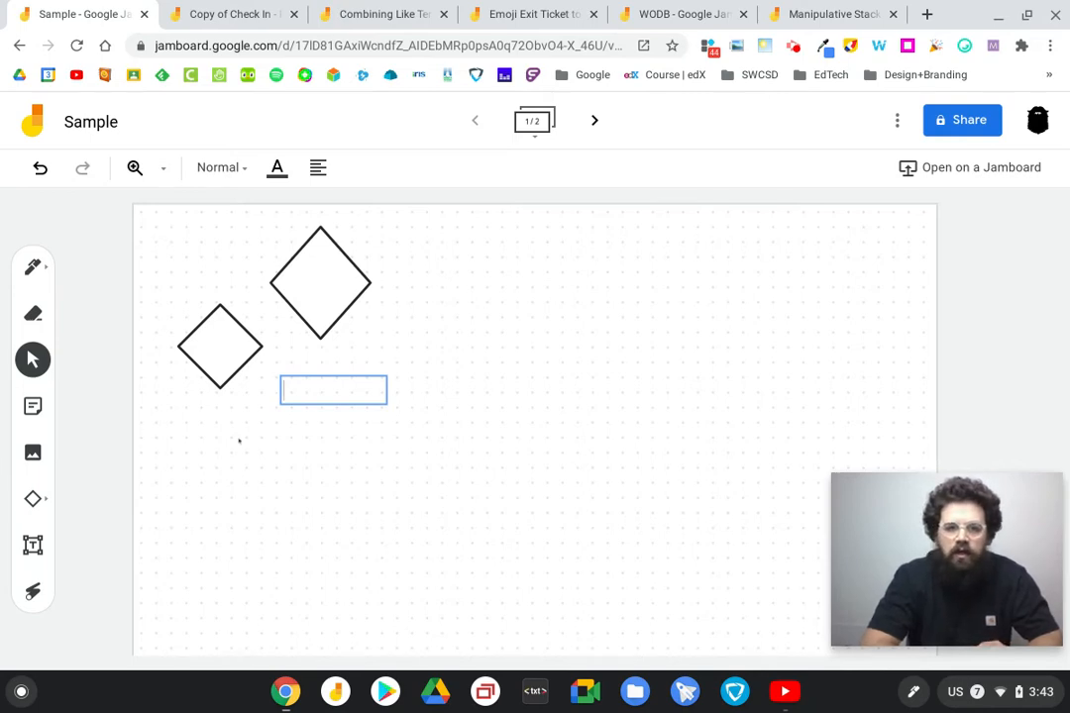
{"action": "left_click", "coordinate": [33, 591]}
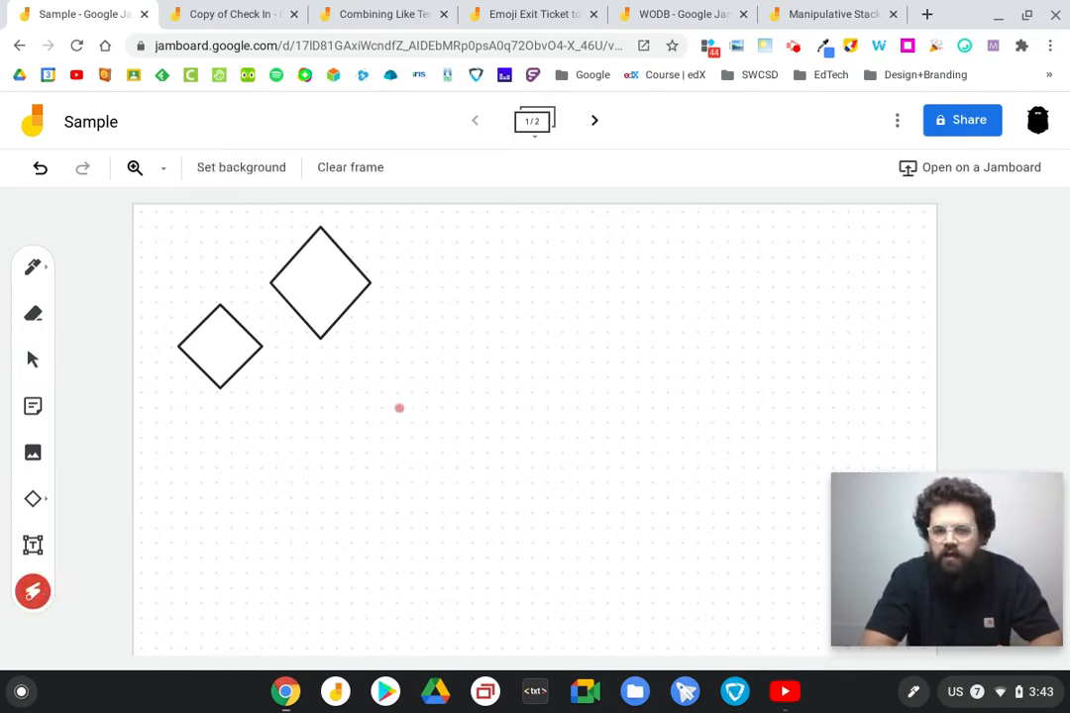
{"action": "mouse_move", "coordinate": [313, 383]}
{"action": "left_mouse_down"}
{"action": "mouse_move", "coordinate": [473, 318]}
{"action": "mouse_move", "coordinate": [322, 417]}
{"action": "left_mouse_up"}
{"action": "left_click_drag", "start_coordinate": [147, 399], "coordinate": [508, 339]}
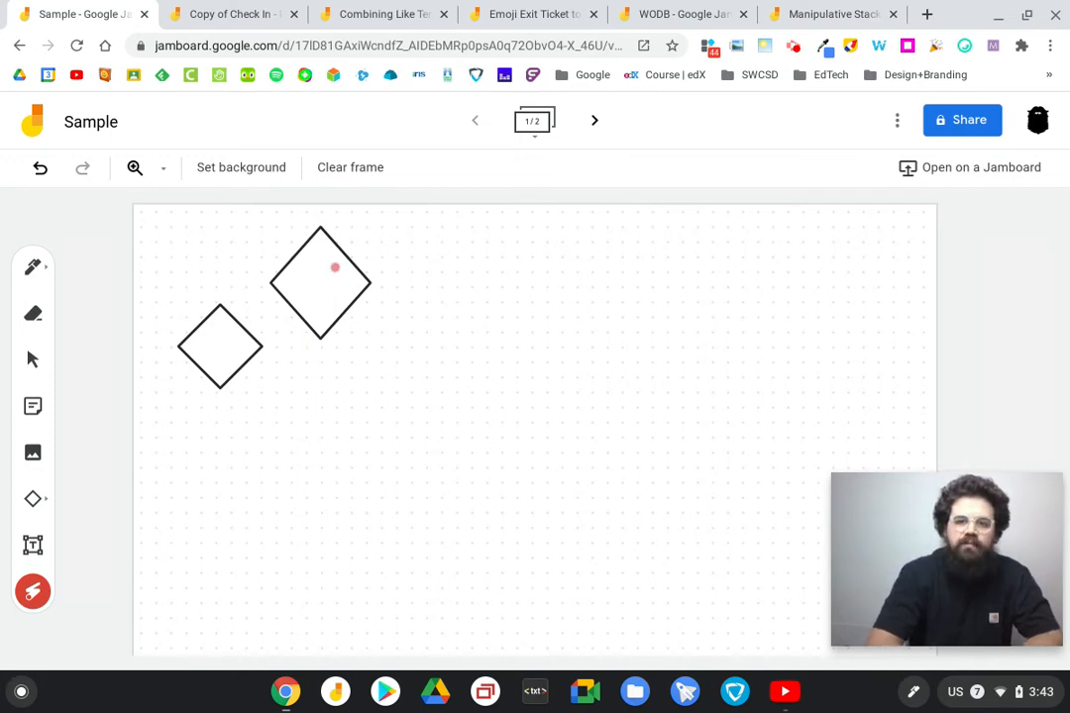
{"action": "mouse_move", "coordinate": [279, 335]}
{"action": "left_mouse_down"}
{"action": "mouse_move", "coordinate": [182, 347]}
{"action": "mouse_move", "coordinate": [283, 352]}
{"action": "mouse_move", "coordinate": [205, 348]}
{"action": "left_mouse_up"}
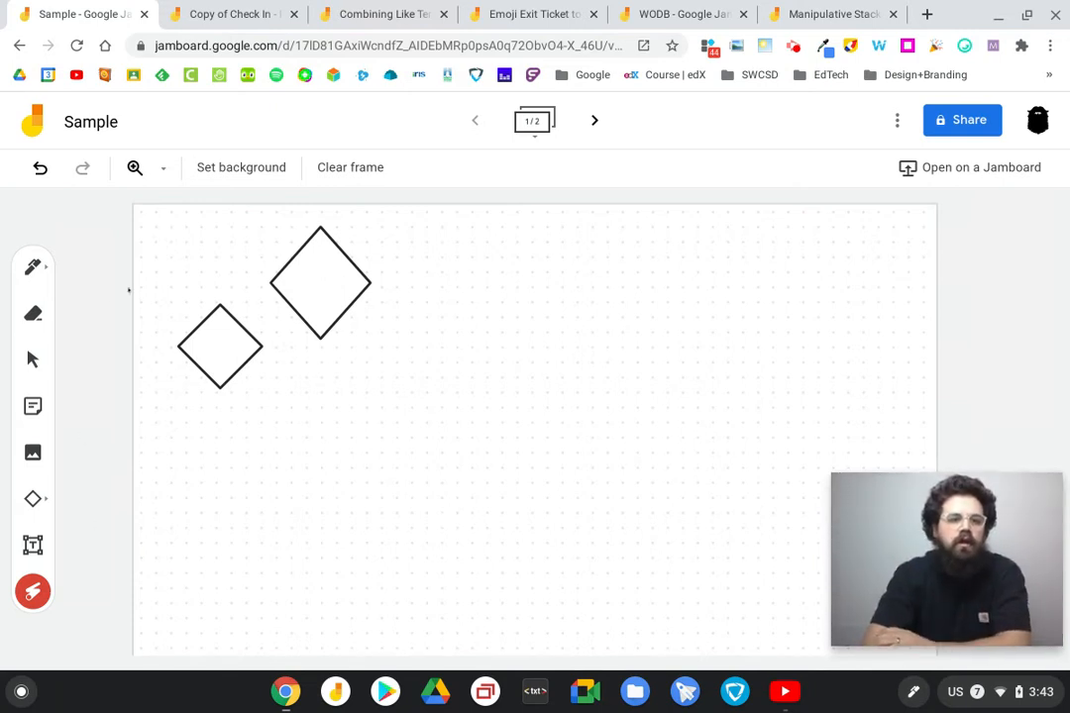
Step: Rotate the smaller diamond clockwise so its sides tilt
{"action": "left_click", "coordinate": [32, 360]}
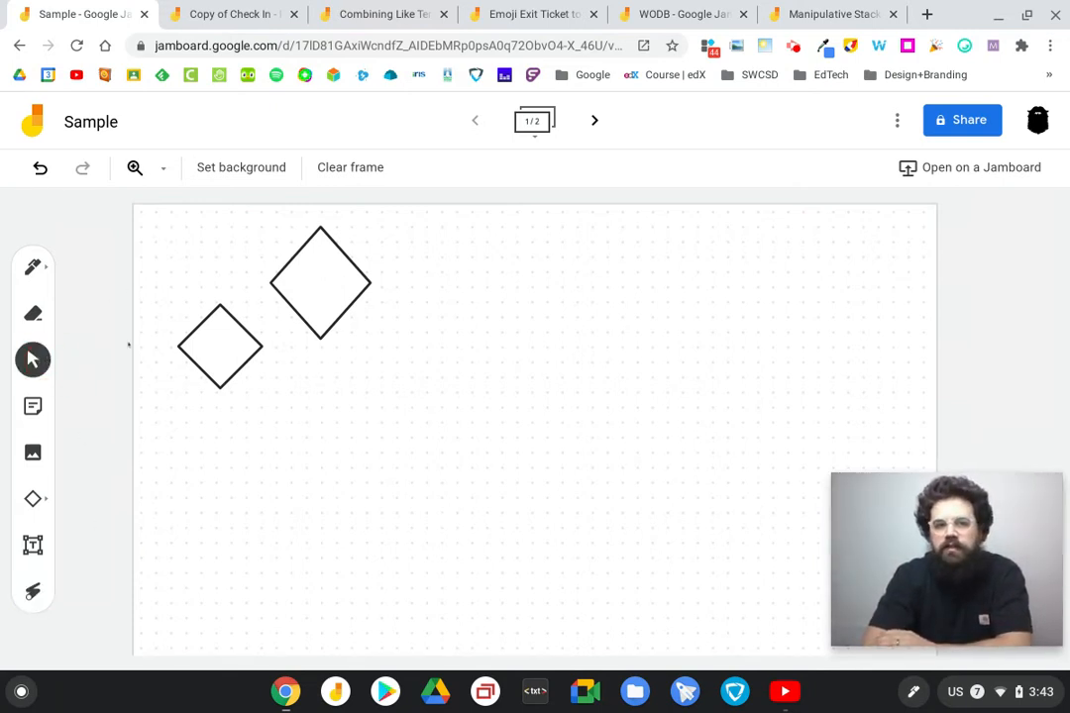
{"action": "left_click", "coordinate": [212, 330]}
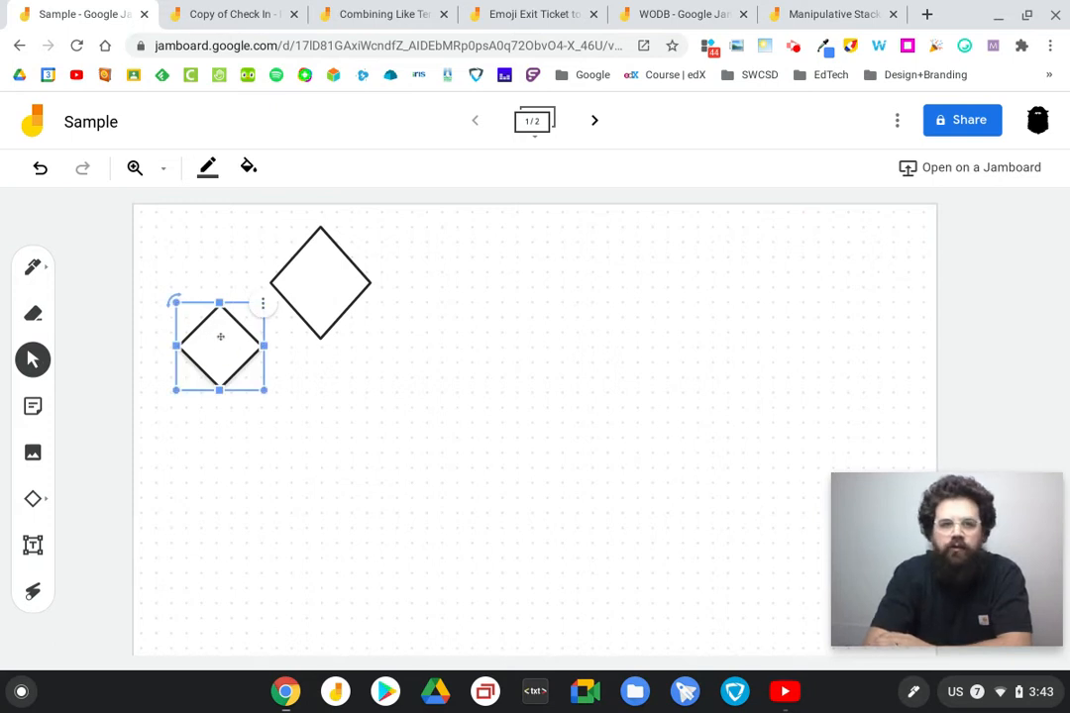
{"action": "left_click_drag", "start_coordinate": [175, 300], "coordinate": [203, 287]}
Step: Bring the rotated diamond to the front and move it on top of the larger diamond
{"action": "left_click", "coordinate": [278, 331]}
{"action": "mouse_move", "coordinate": [347, 394]}
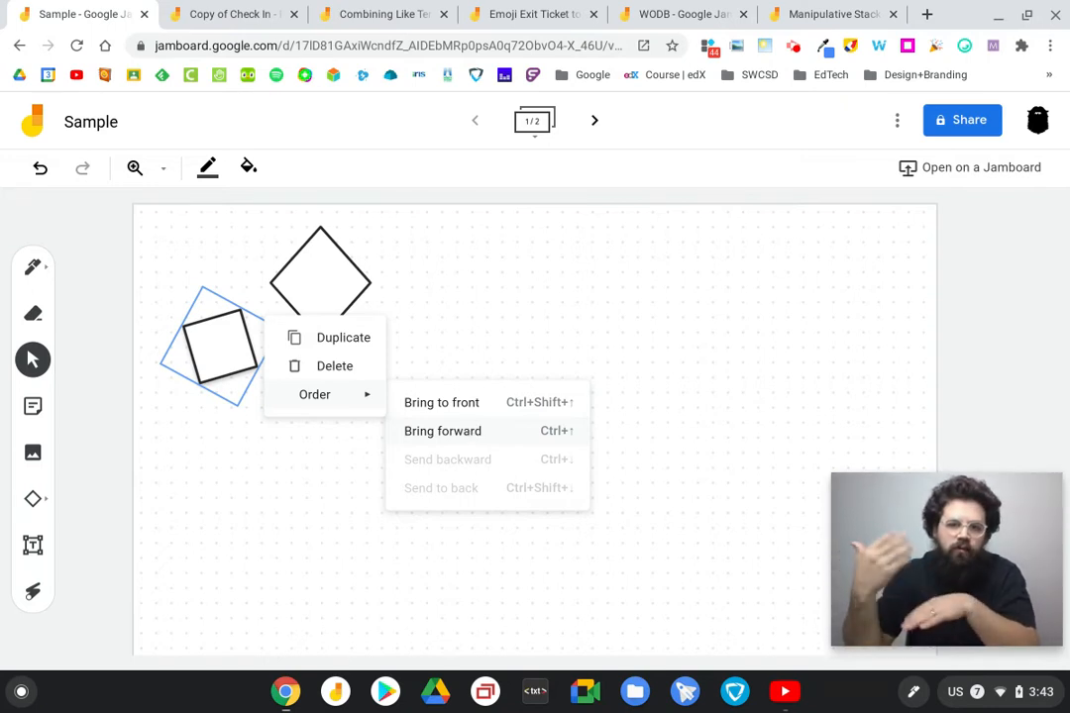
{"action": "left_click", "coordinate": [485, 404]}
{"action": "left_click_drag", "start_coordinate": [214, 345], "coordinate": [313, 283]}
{"action": "left_click", "coordinate": [230, 410]}
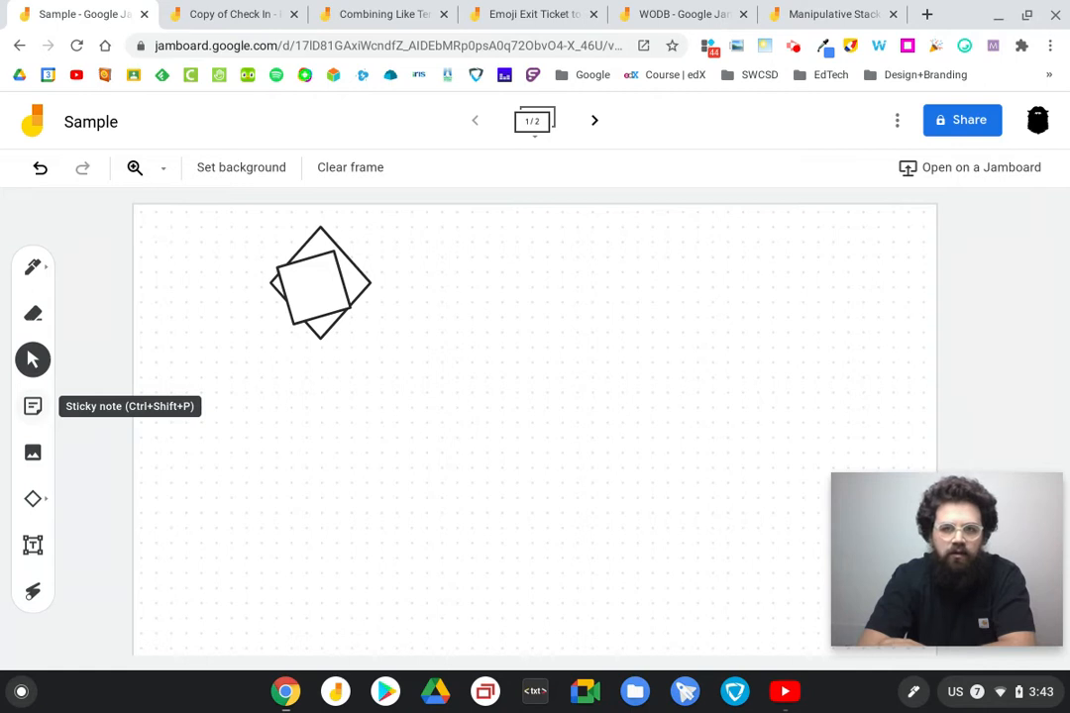
Step: Try green, blue and orange as the colour of an empty sticky note and discard the note
{"action": "left_click", "coordinate": [33, 406]}
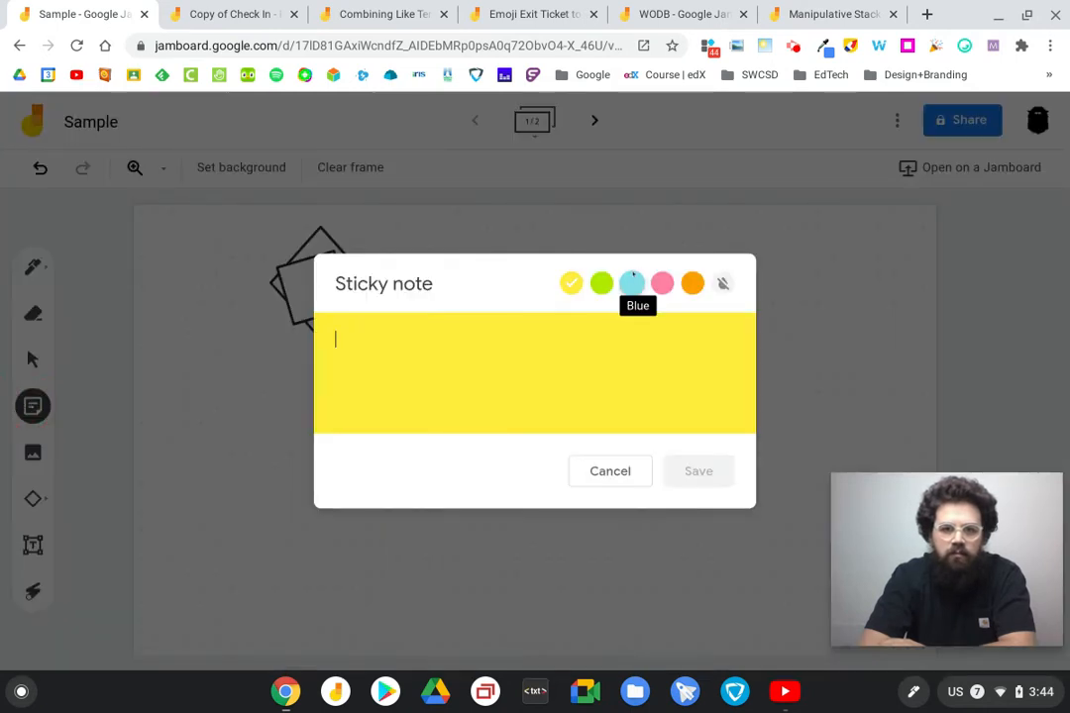
{"action": "left_click", "coordinate": [607, 281]}
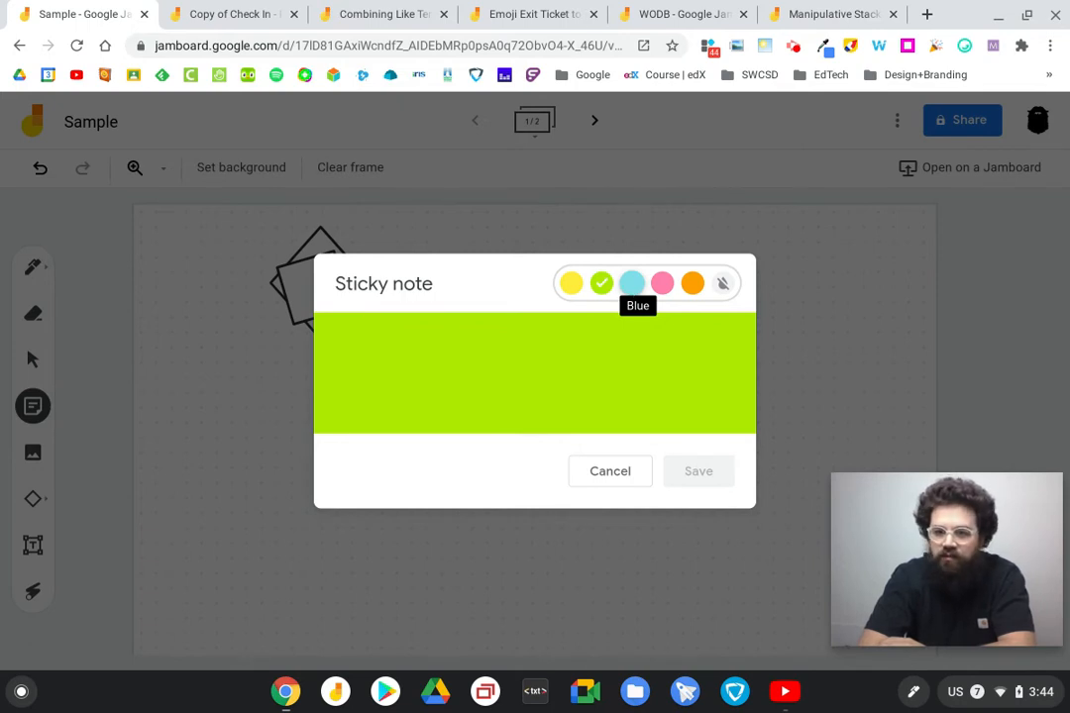
{"action": "left_click", "coordinate": [631, 283]}
{"action": "left_click", "coordinate": [693, 283]}
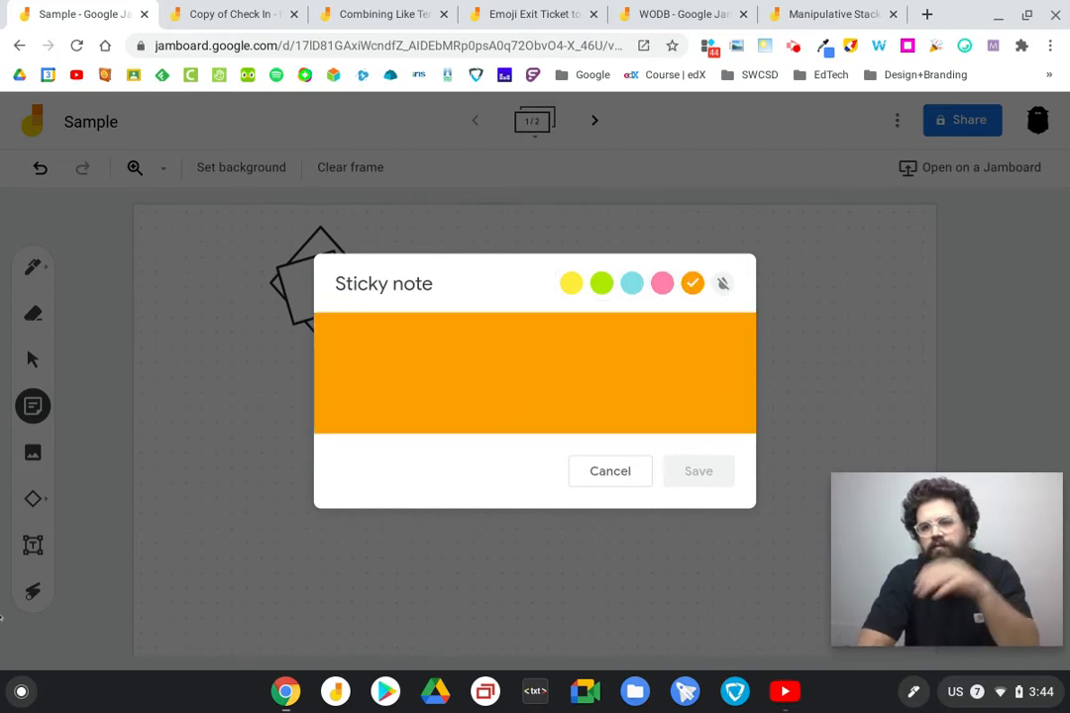
{"action": "left_click", "coordinate": [597, 470]}
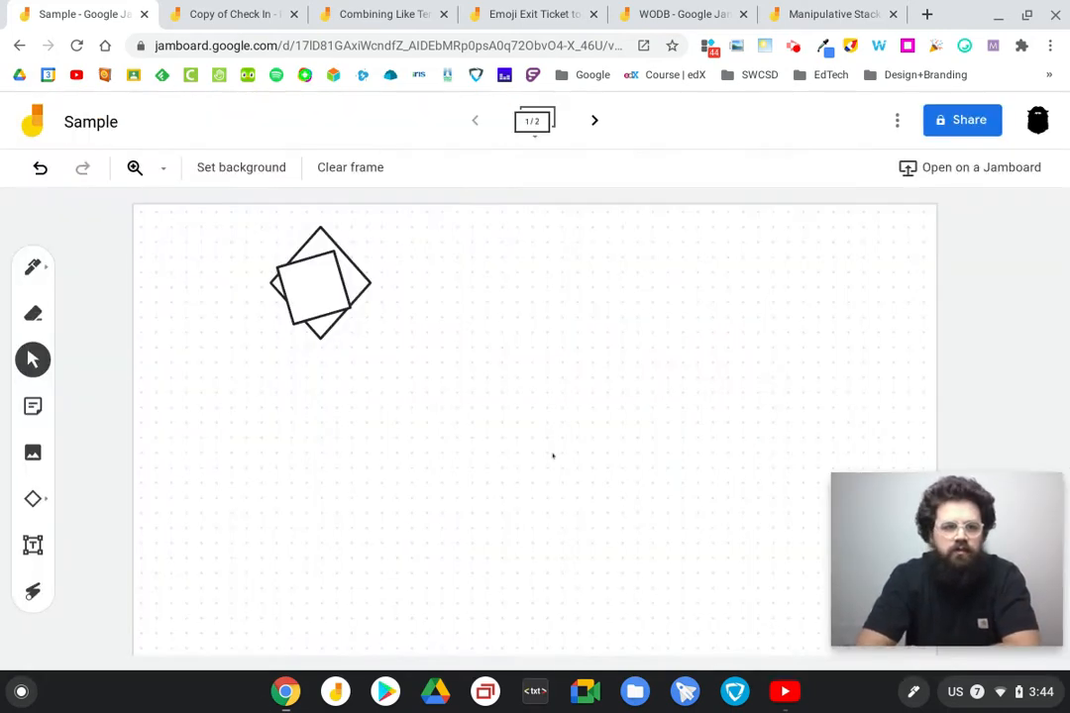
Step: Draw a wavy black pen line below the diamonds and look over the jam's file options
{"action": "left_click", "coordinate": [33, 266]}
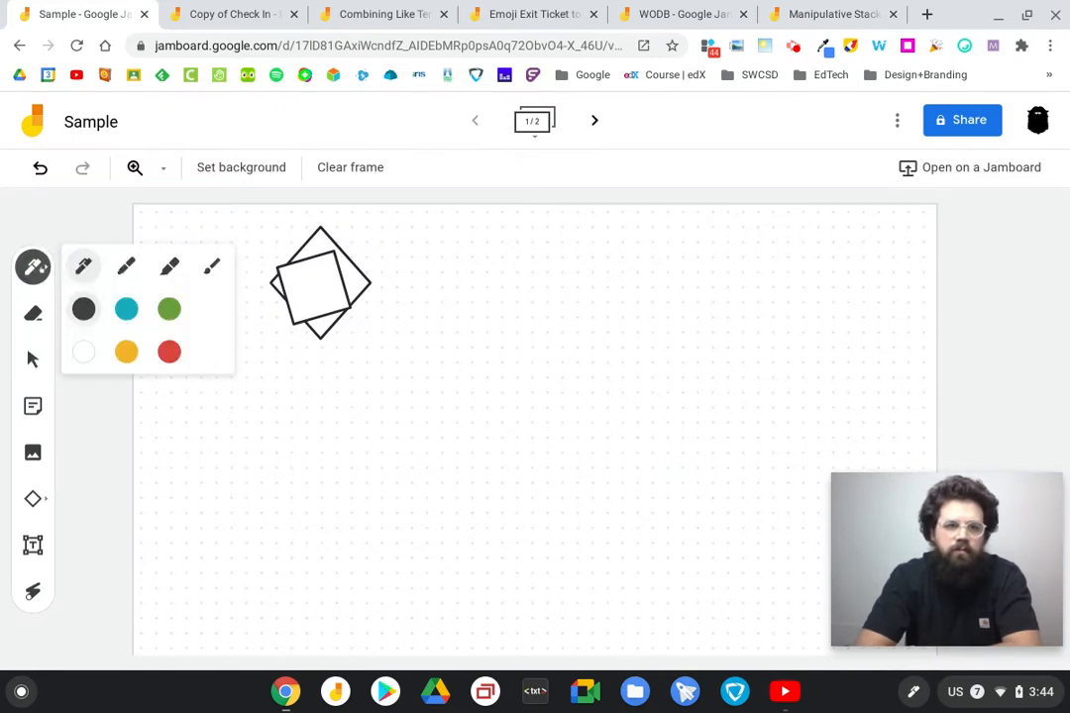
{"action": "left_click_drag", "start_coordinate": [296, 401], "coordinate": [452, 431]}
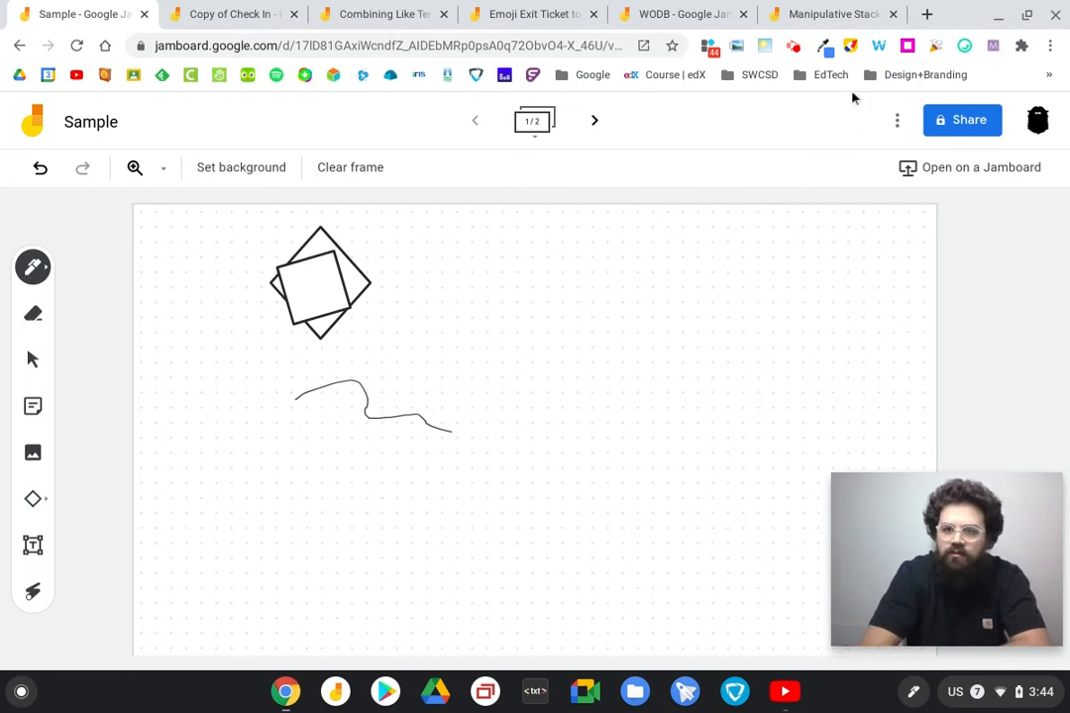
{"action": "left_click", "coordinate": [896, 119]}
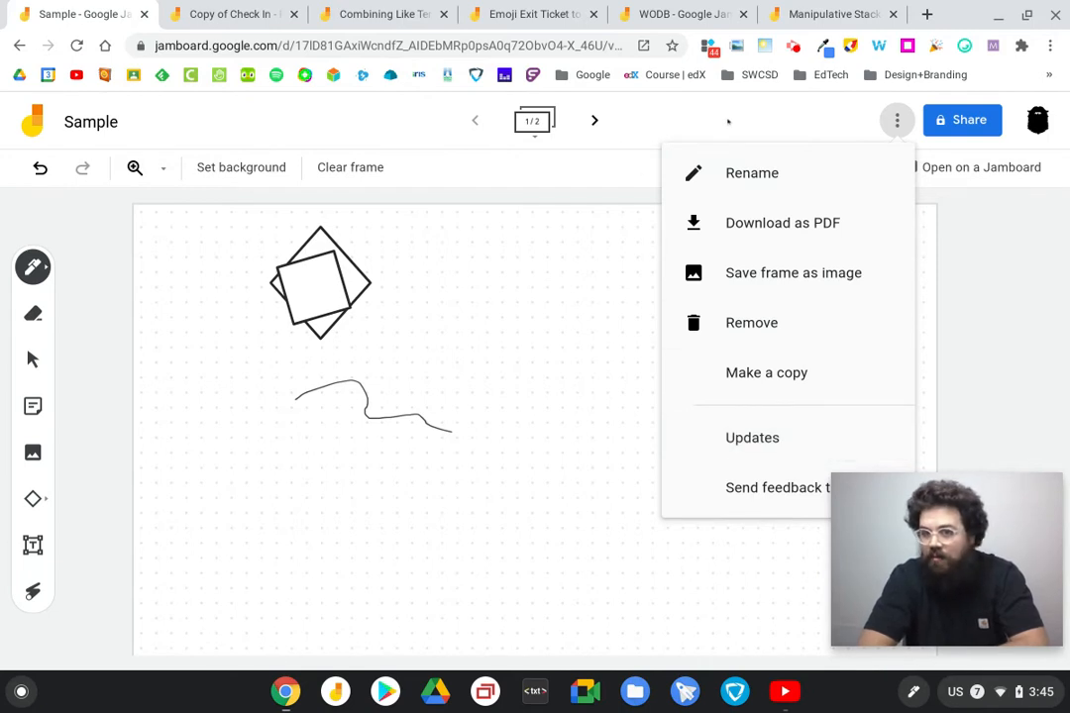
{"action": "left_click", "coordinate": [897, 116]}
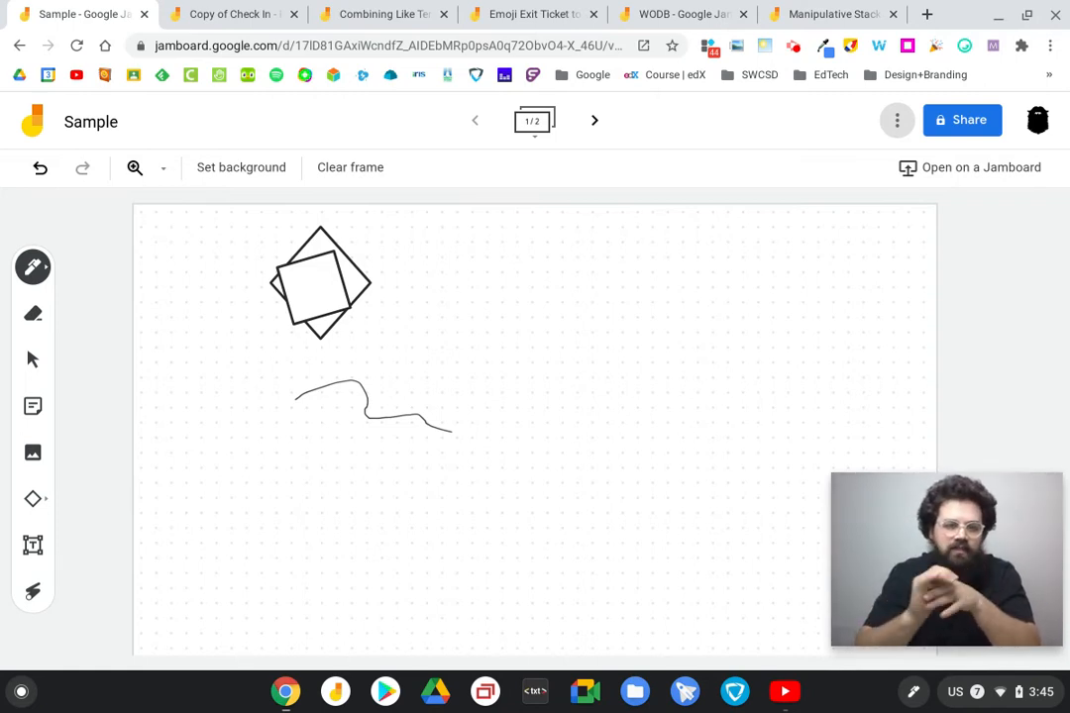
Step: Draw a large loop beside the diamonds and a long horizontal line beneath the loop with the blue pen
{"action": "left_click", "coordinate": [33, 267]}
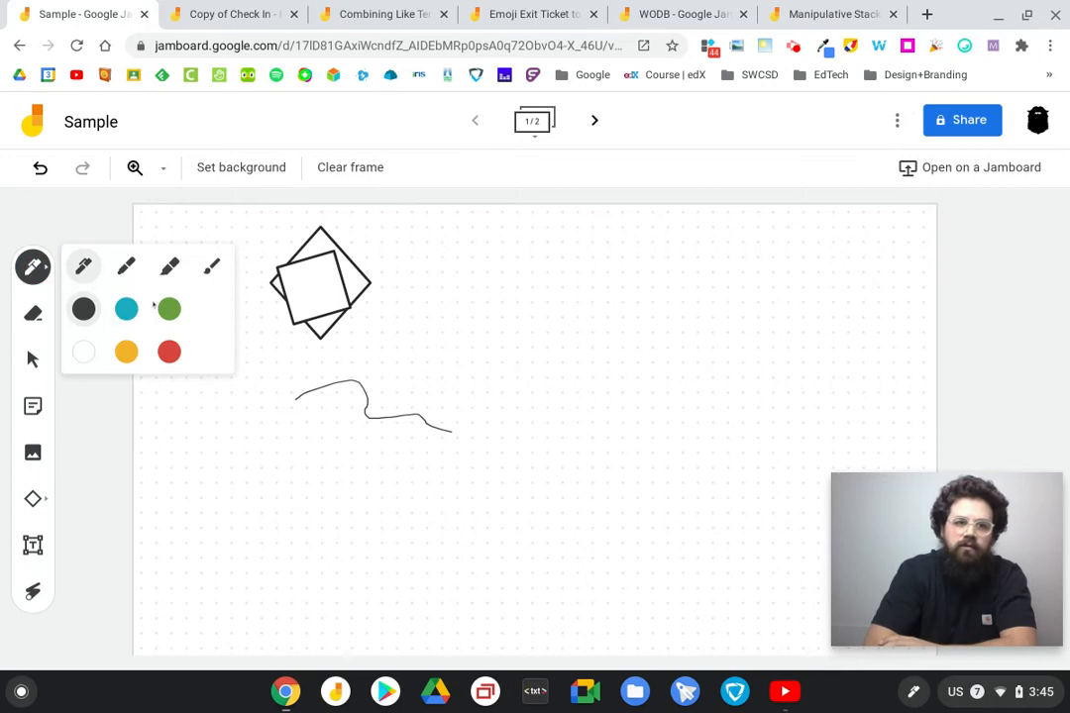
{"action": "left_click", "coordinate": [127, 310]}
{"action": "mouse_move", "coordinate": [588, 277]}
{"action": "left_mouse_down"}
{"action": "mouse_move", "coordinate": [454, 286]}
{"action": "mouse_move", "coordinate": [507, 243]}
{"action": "left_mouse_up"}
{"action": "left_click_drag", "start_coordinate": [429, 381], "coordinate": [809, 379]}
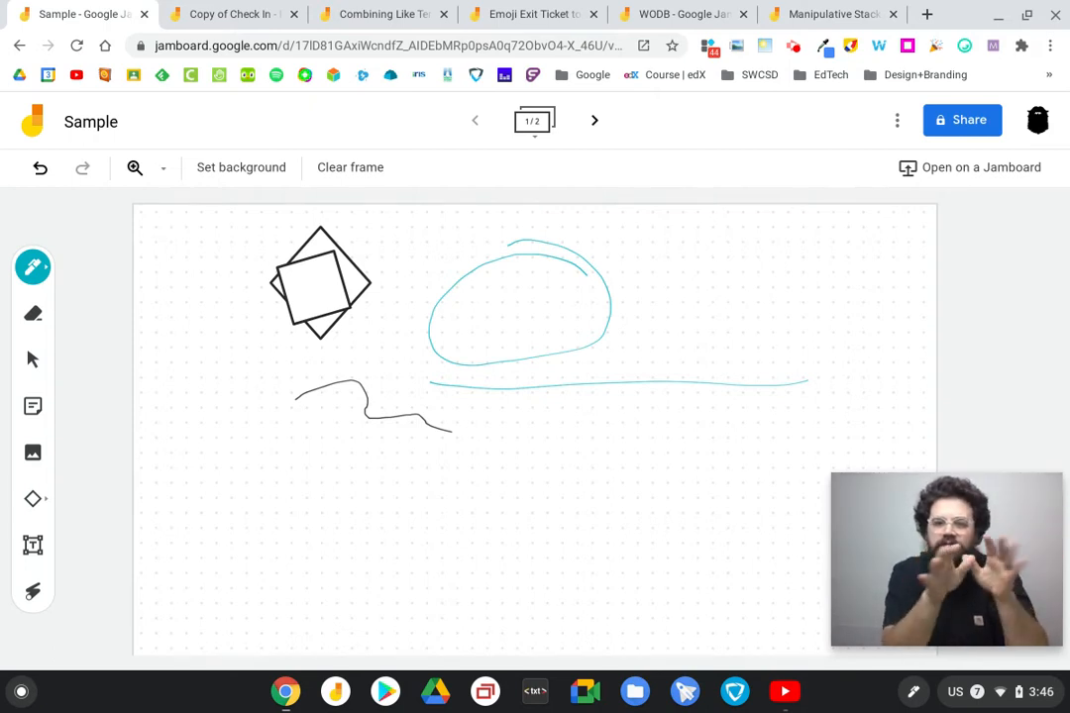
Step: Show the frame overview and examine the options available for frame 1
{"action": "left_click", "coordinate": [533, 136]}
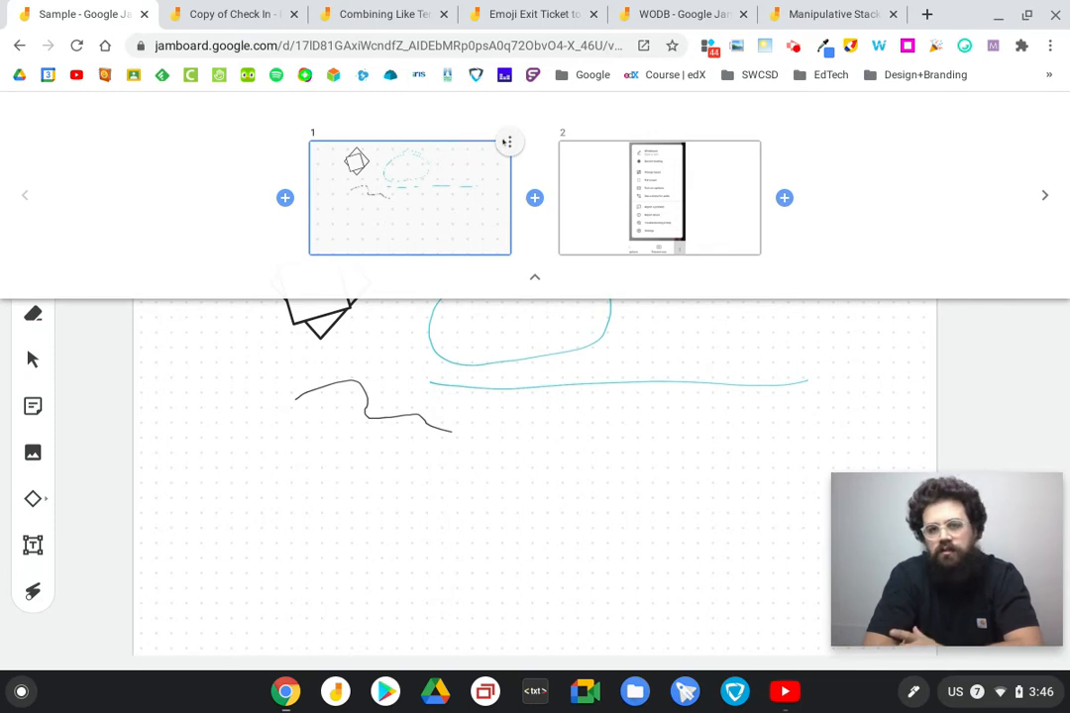
{"action": "left_click", "coordinate": [507, 142]}
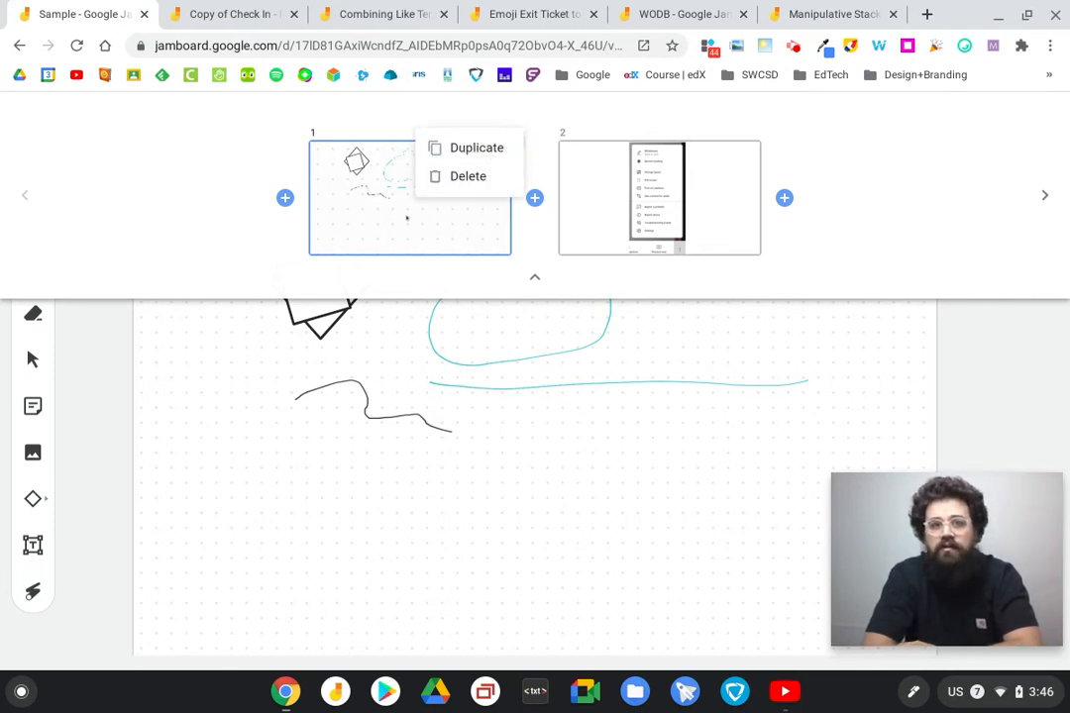
{"action": "left_click", "coordinate": [298, 265]}
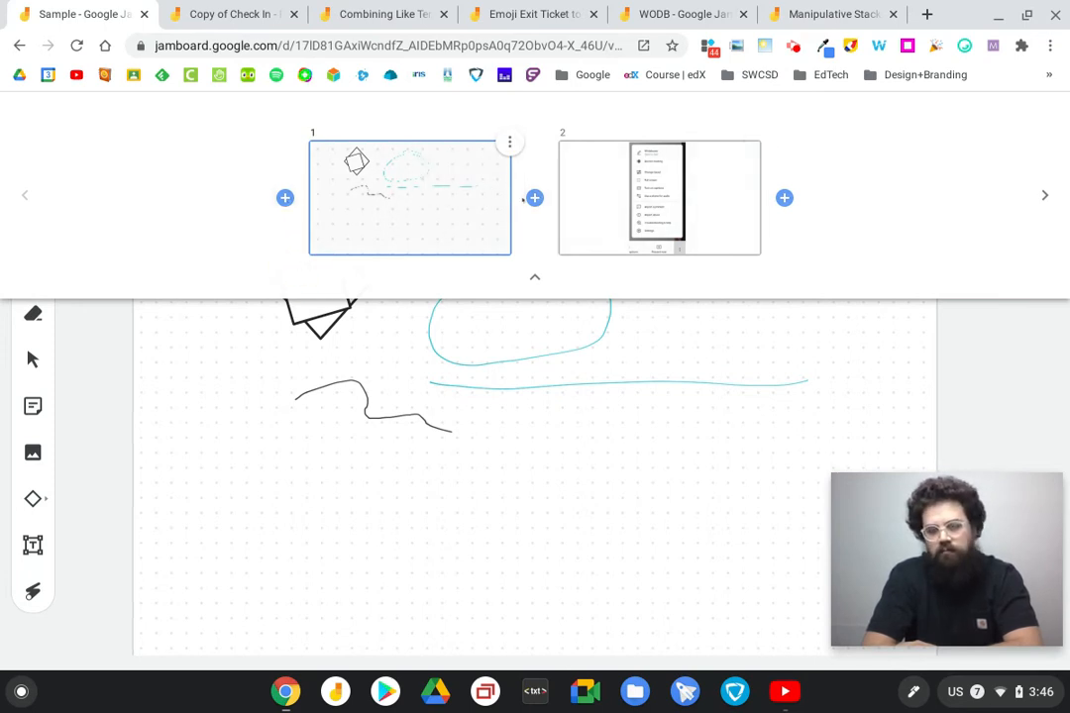
Step: Open frame 2, circle the Whiteboard entry in blue and draw an arrow pointing at the three-dot icon in the picture
{"action": "left_click", "coordinate": [577, 201]}
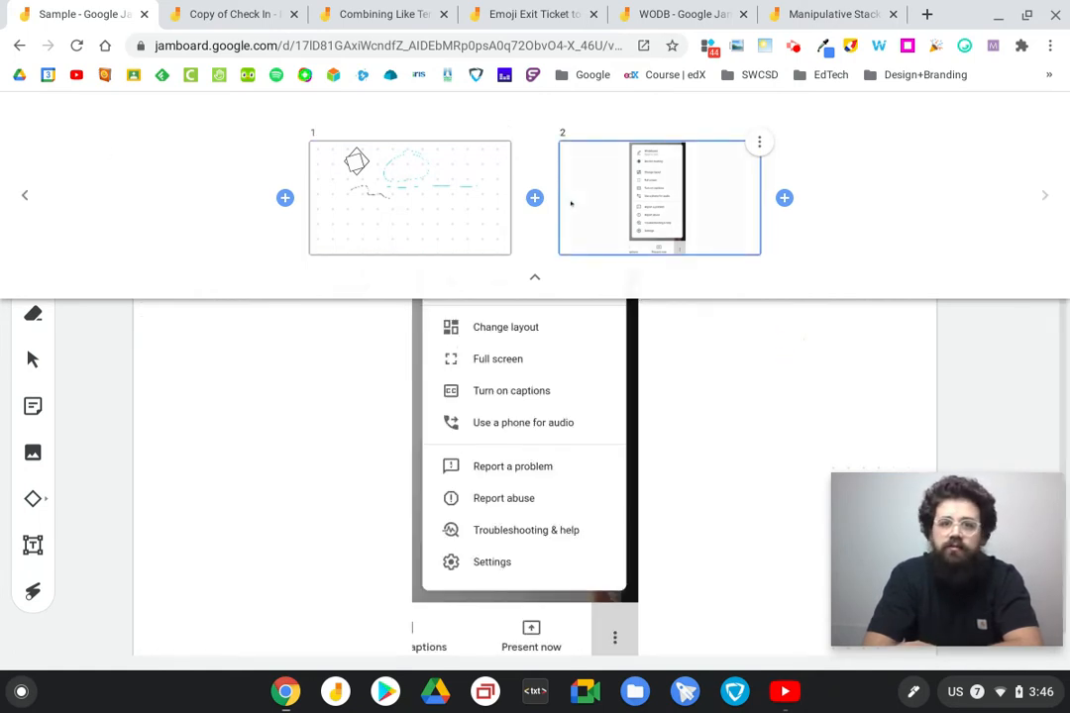
{"action": "left_click", "coordinate": [533, 278]}
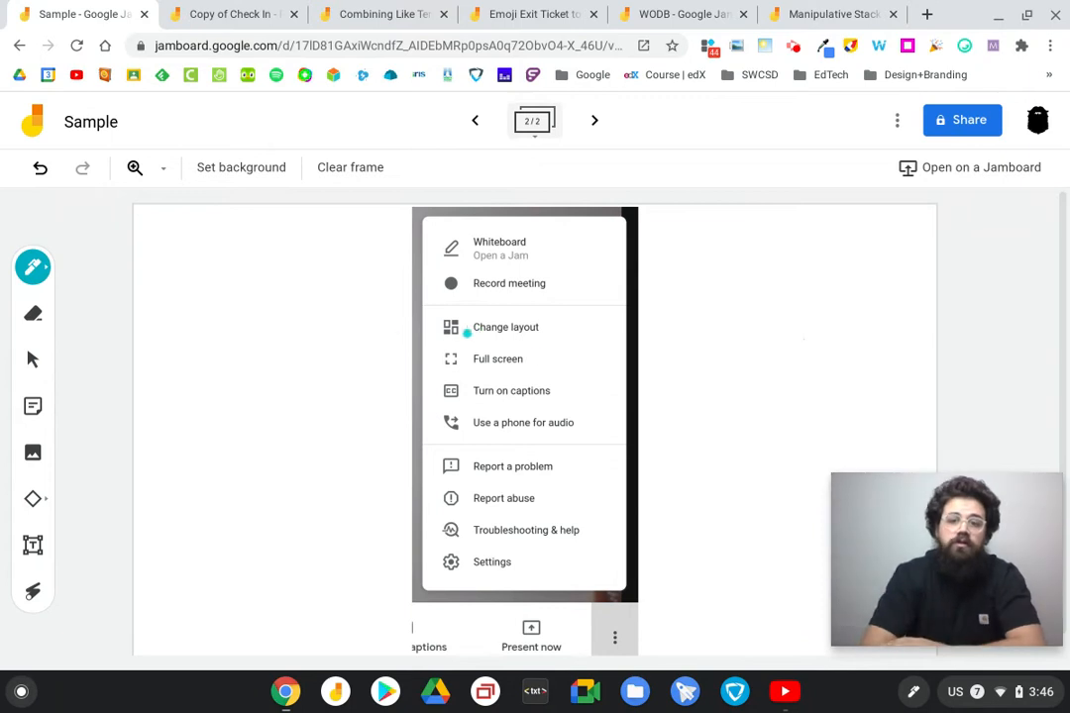
{"action": "mouse_move", "coordinate": [513, 226]}
{"action": "left_mouse_down"}
{"action": "mouse_move", "coordinate": [449, 229]}
{"action": "mouse_move", "coordinate": [420, 248]}
{"action": "mouse_move", "coordinate": [472, 267]}
{"action": "mouse_move", "coordinate": [551, 264]}
{"action": "mouse_move", "coordinate": [520, 226]}
{"action": "left_mouse_up"}
{"action": "left_click_drag", "start_coordinate": [639, 630], "coordinate": [646, 641]}
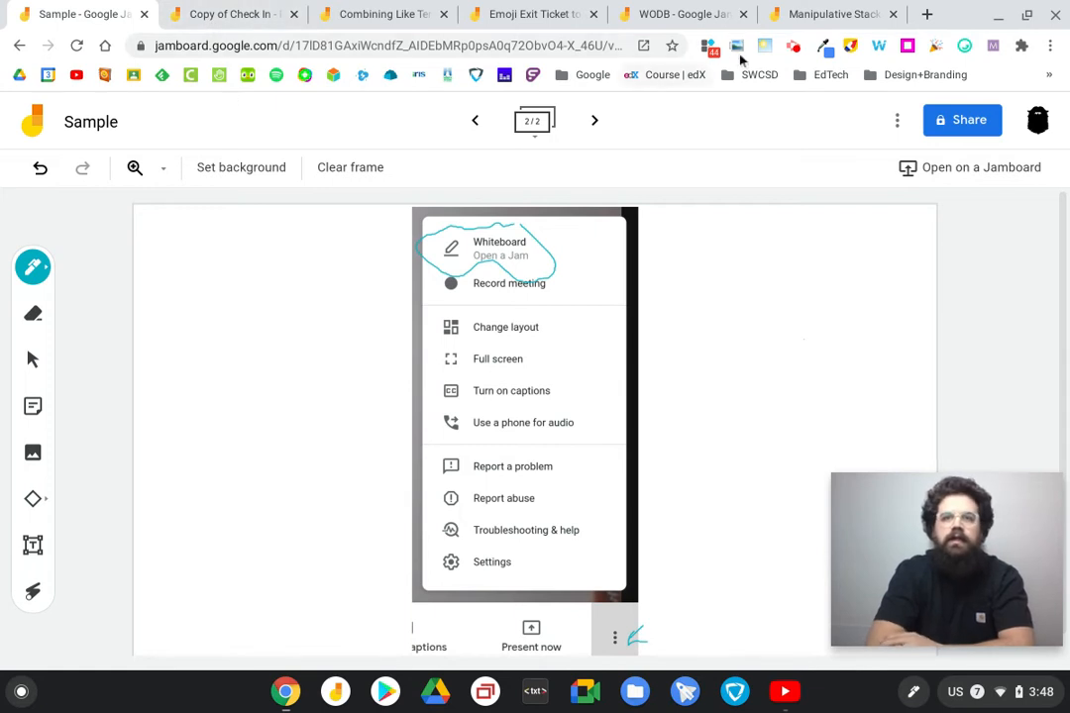
Step: Switch to the Manipulative Stacks Example jam and move the fraction chart slightly up and to the left on frame 1
{"action": "left_click", "coordinate": [814, 18]}
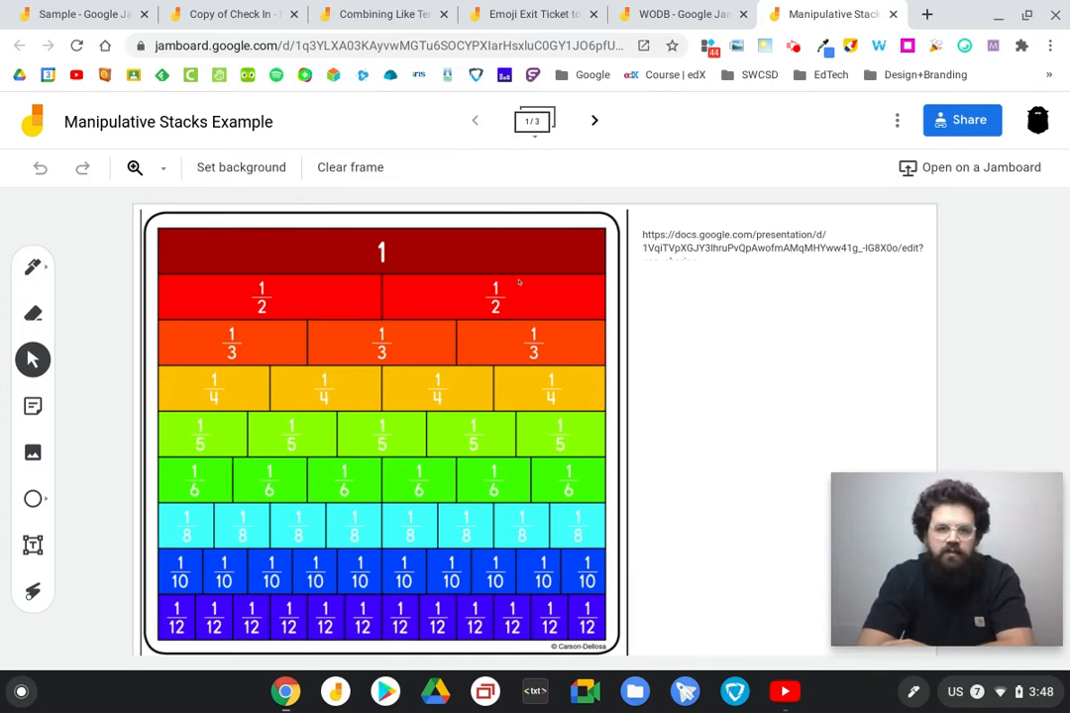
{"action": "left_click", "coordinate": [494, 316]}
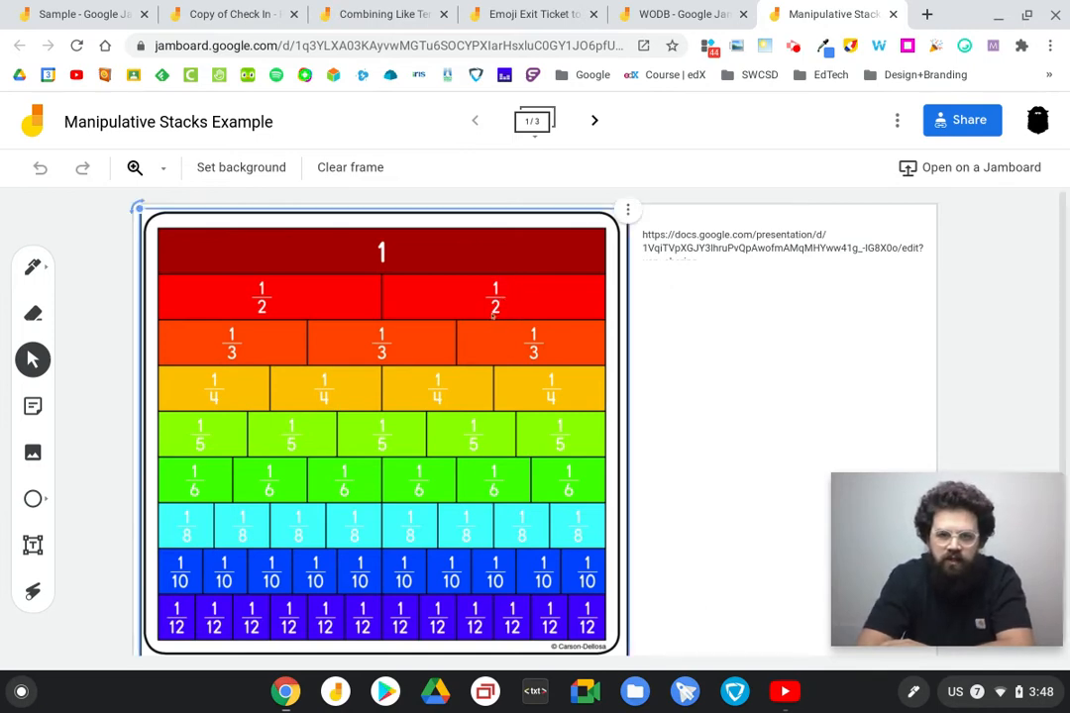
{"action": "left_click", "coordinate": [794, 238]}
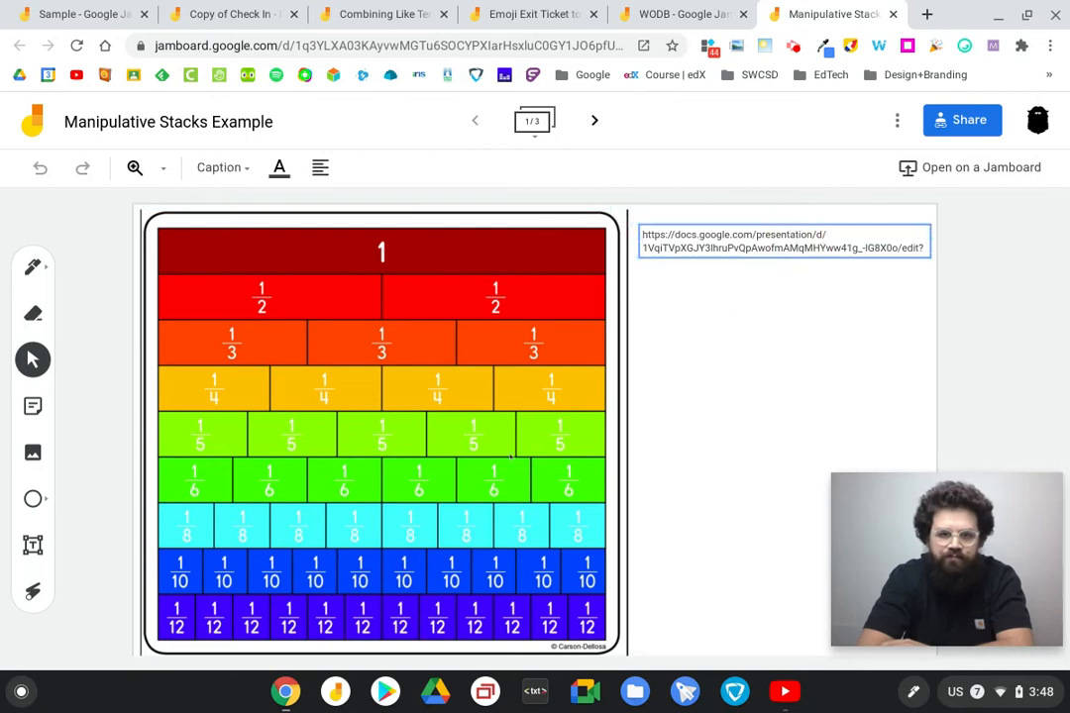
{"action": "left_click", "coordinate": [525, 457]}
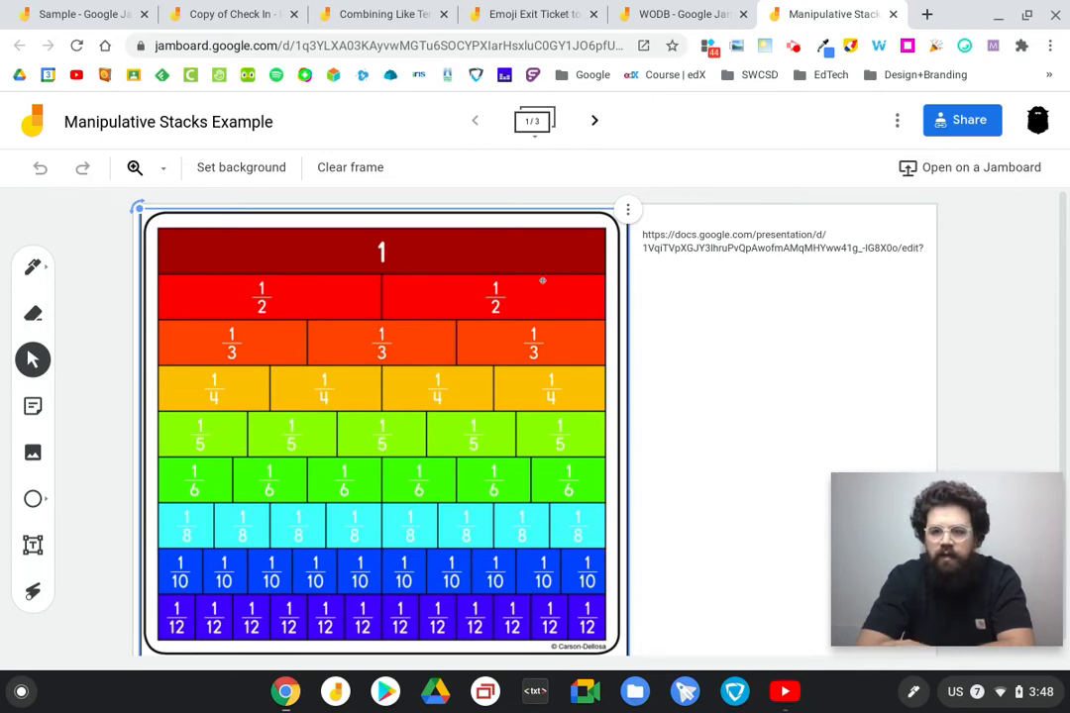
{"action": "mouse_move", "coordinate": [504, 263]}
{"action": "left_mouse_down"}
{"action": "mouse_move", "coordinate": [530, 258]}
{"action": "mouse_move", "coordinate": [509, 265]}
{"action": "mouse_move", "coordinate": [516, 283]}
{"action": "mouse_move", "coordinate": [533, 273]}
{"action": "mouse_move", "coordinate": [502, 269]}
{"action": "left_mouse_up"}
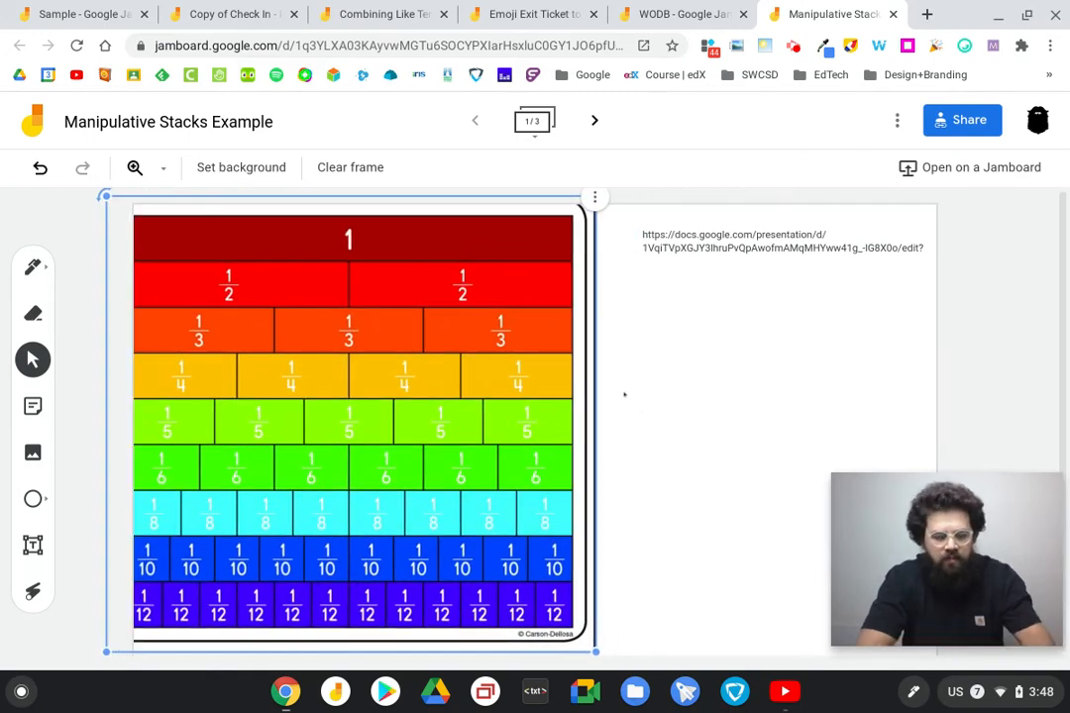
{"action": "left_click", "coordinate": [614, 398]}
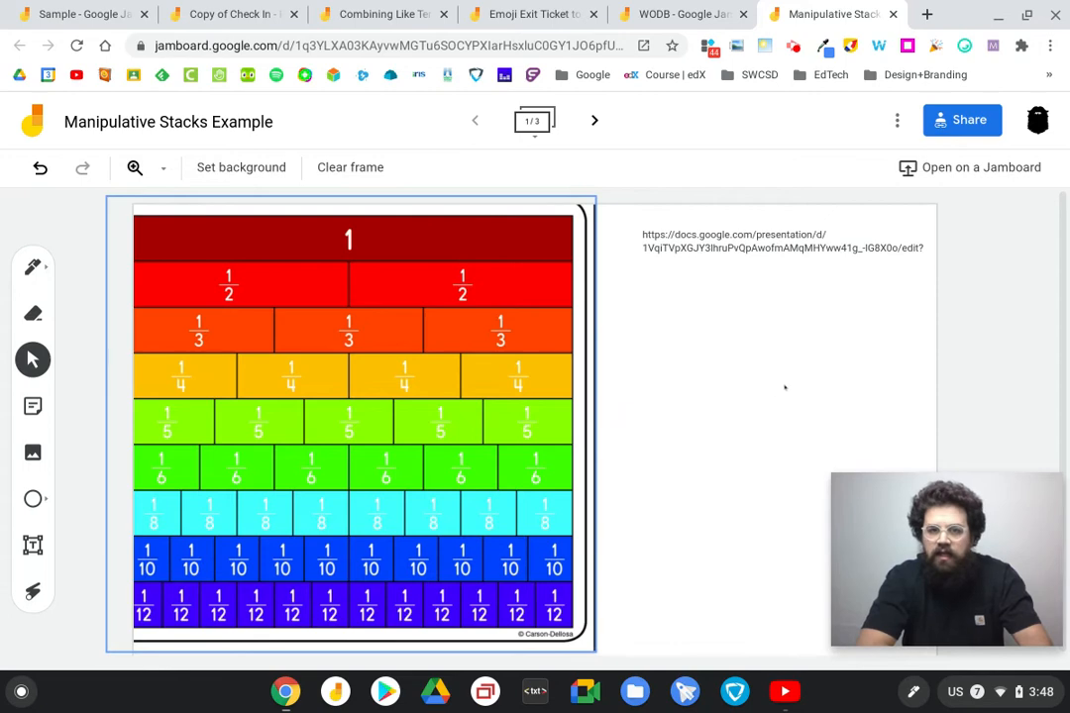
Step: Paste a second copy of the fraction chart and place it overlapping the right part of the original
{"action": "key", "text": "ctrl+v"}
{"action": "left_click_drag", "start_coordinate": [511, 401], "coordinate": [693, 377]}
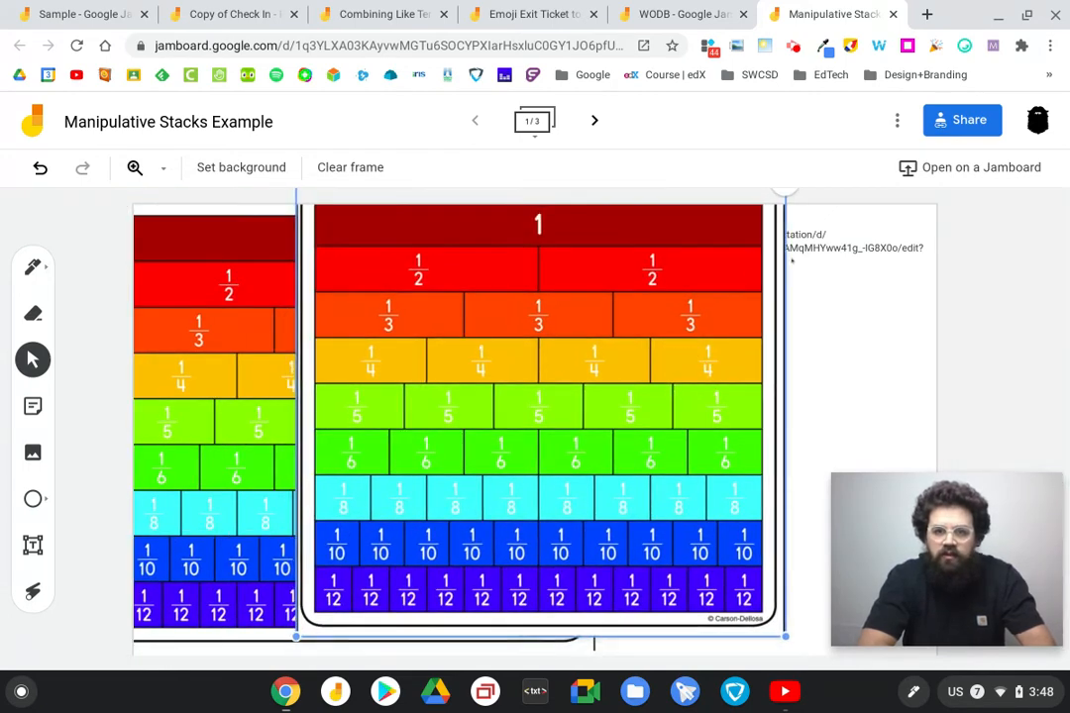
{"action": "left_click_drag", "start_coordinate": [753, 287], "coordinate": [723, 327]}
Step: Rotate the pasted fraction chart slightly clockwise and scale it down
{"action": "left_click", "coordinate": [750, 225]}
{"action": "left_click", "coordinate": [655, 287]}
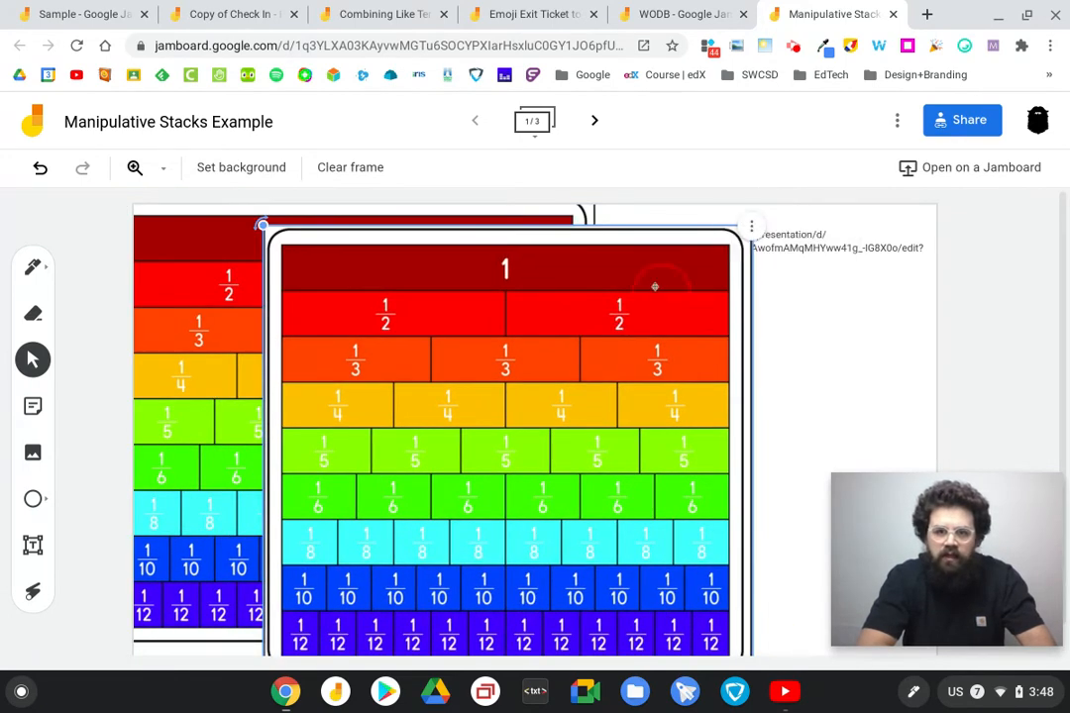
{"action": "left_click_drag", "start_coordinate": [263, 225], "coordinate": [373, 309]}
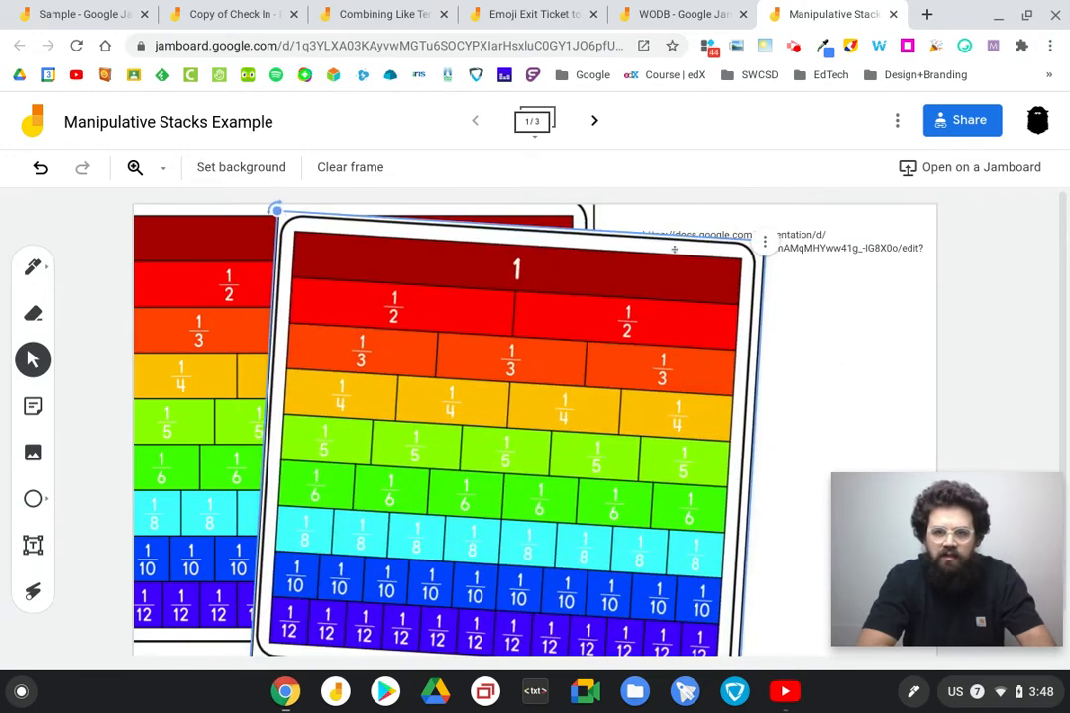
{"action": "left_click_drag", "start_coordinate": [315, 582], "coordinate": [410, 489]}
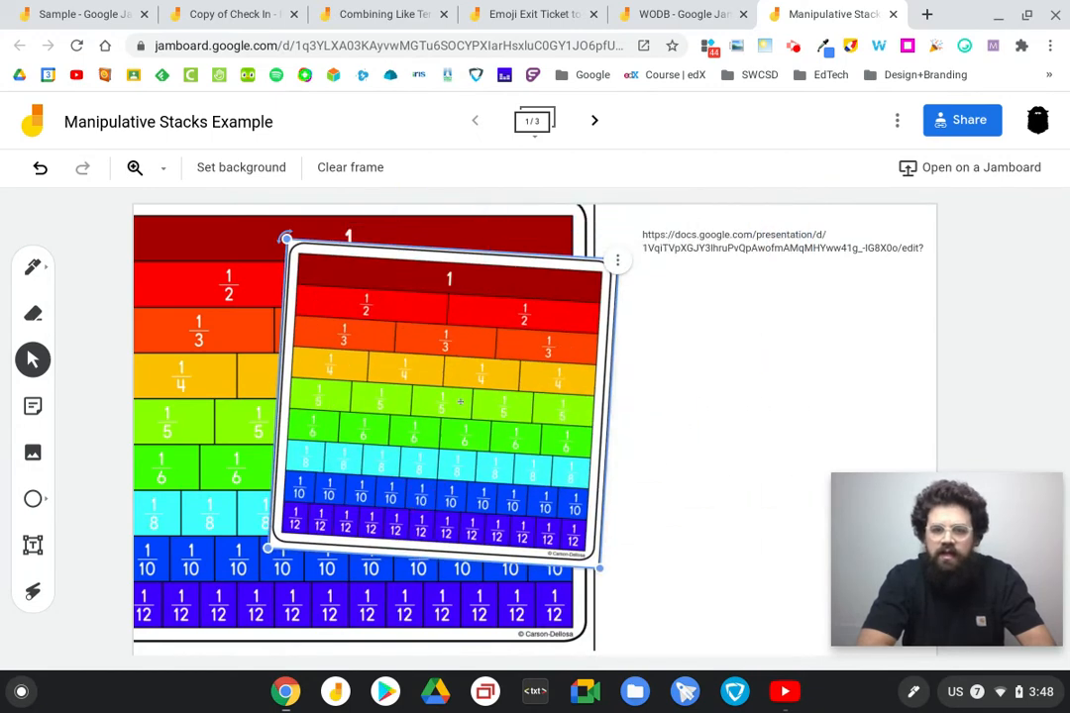
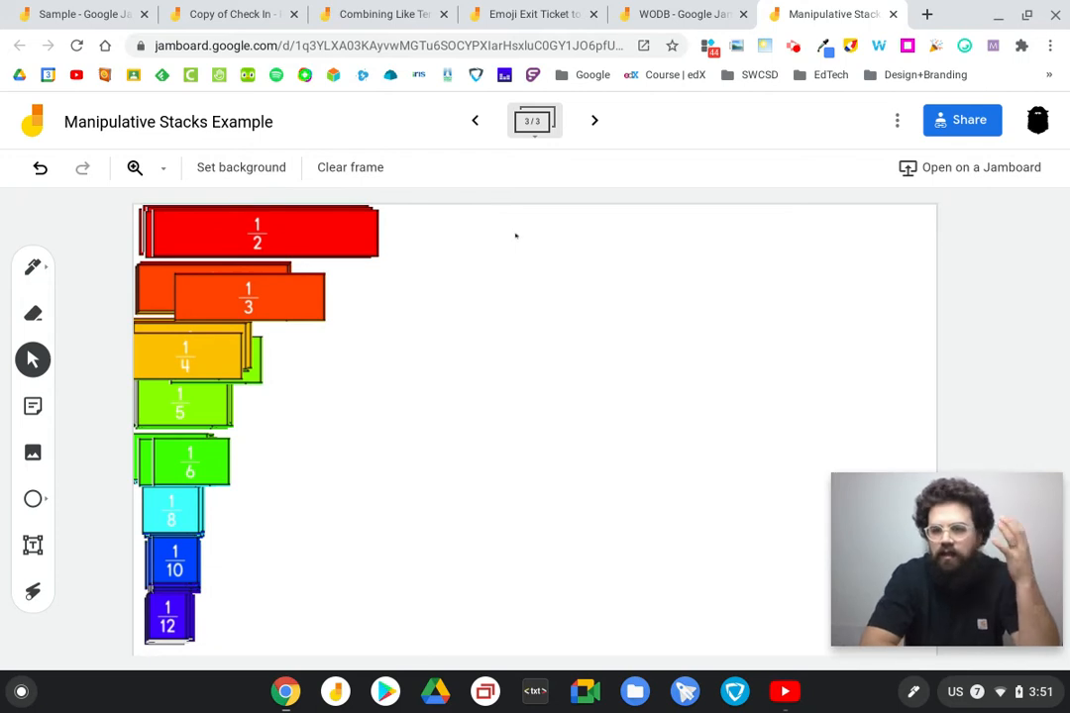
Step: On frame 3, align the loose 1/3 tile with its stack and take out four 1/3 tiles, lining up three in a row
{"action": "left_click_drag", "start_coordinate": [248, 297], "coordinate": [209, 294]}
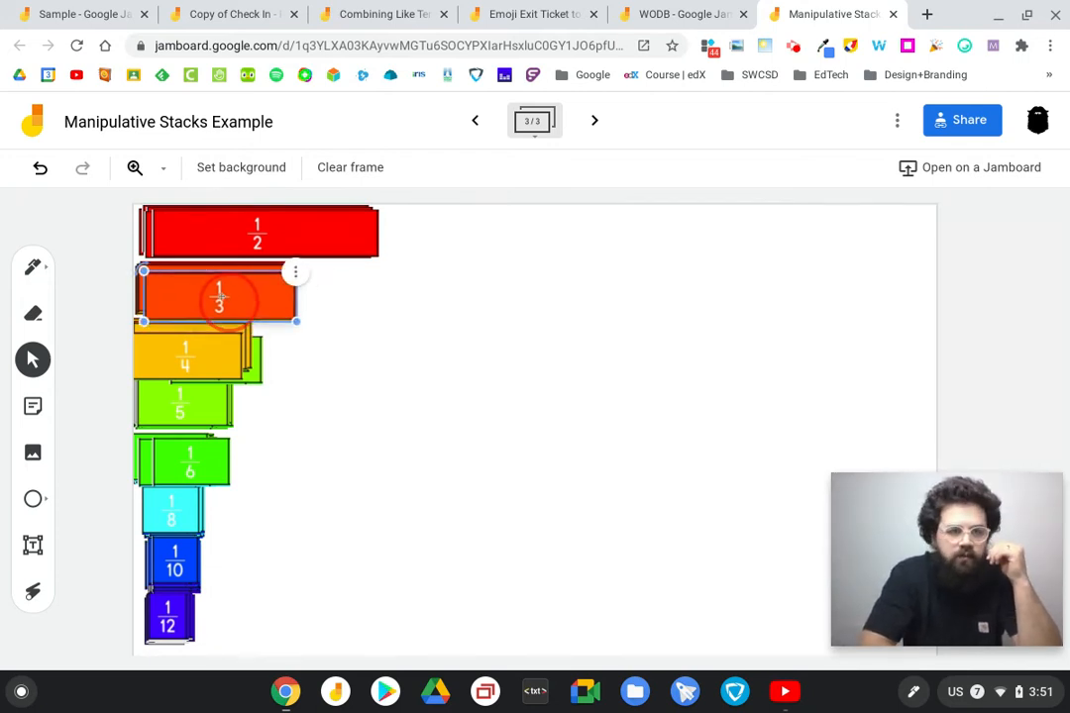
{"action": "left_click", "coordinate": [350, 327]}
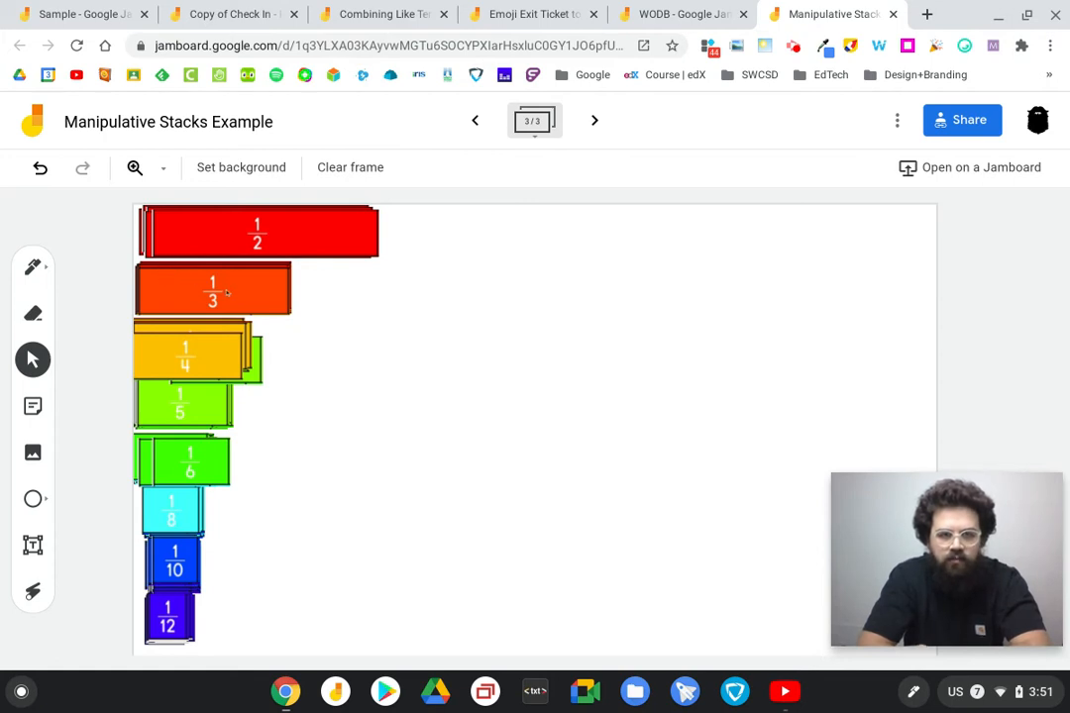
{"action": "left_click_drag", "start_coordinate": [229, 299], "coordinate": [511, 301]}
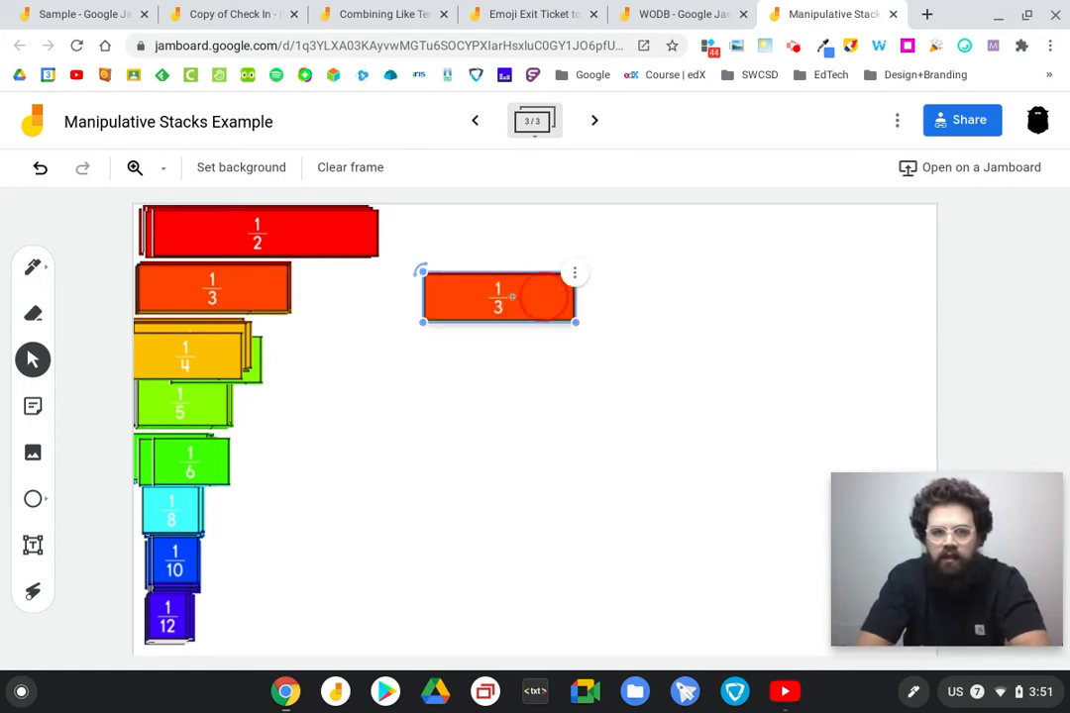
{"action": "left_click_drag", "start_coordinate": [244, 291], "coordinate": [525, 299]}
{"action": "left_click_drag", "start_coordinate": [171, 293], "coordinate": [614, 287]}
{"action": "left_click_drag", "start_coordinate": [252, 290], "coordinate": [486, 356]}
{"action": "left_click_drag", "start_coordinate": [489, 302], "coordinate": [633, 358]}
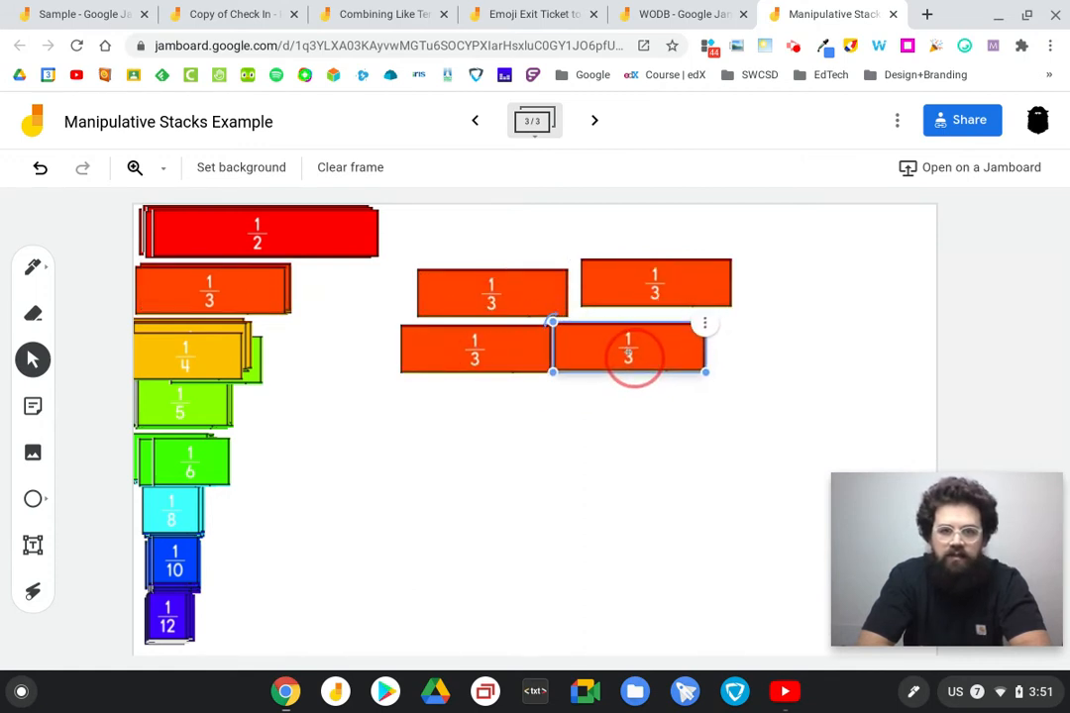
{"action": "left_click_drag", "start_coordinate": [683, 290], "coordinate": [818, 352]}
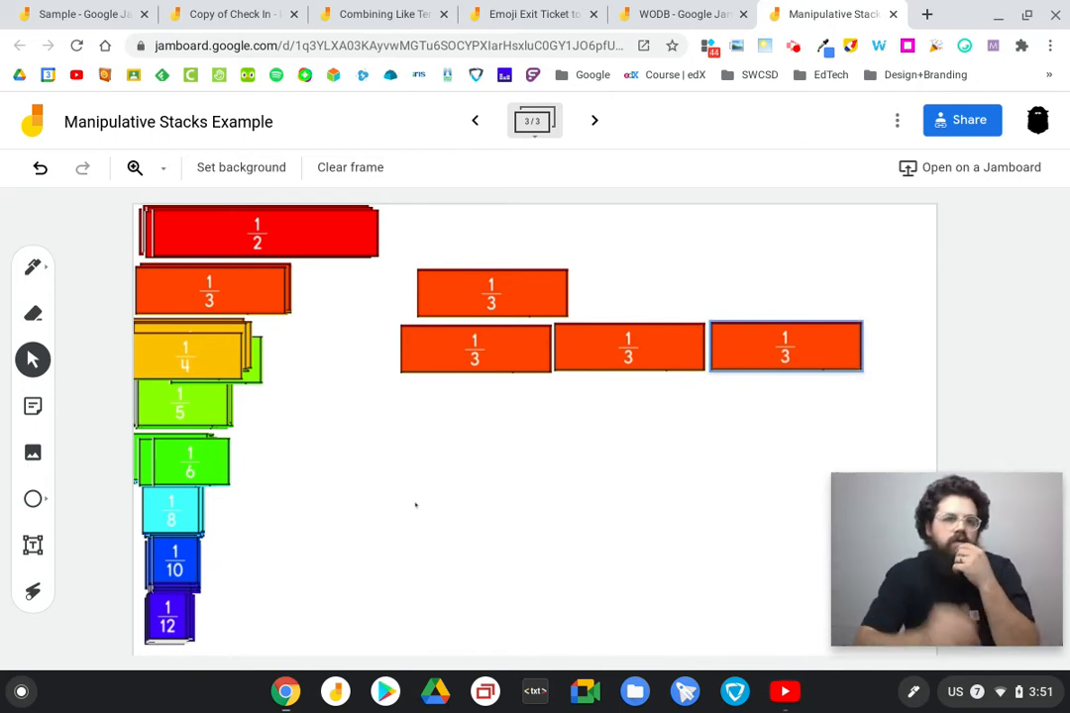
Step: Return the spare 1/3 tile and the first two tiles of the row to the 1/3 stack
{"action": "left_click_drag", "start_coordinate": [492, 285], "coordinate": [210, 291]}
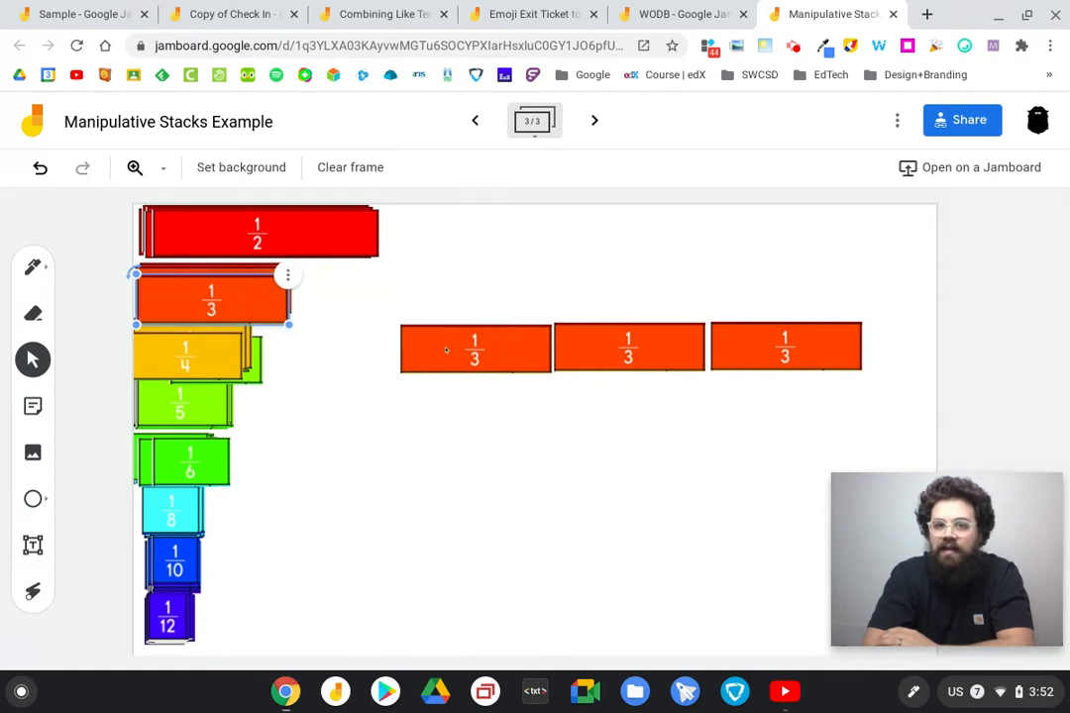
{"action": "left_click_drag", "start_coordinate": [446, 351], "coordinate": [210, 299]}
{"action": "left_click_drag", "start_coordinate": [629, 347], "coordinate": [206, 297]}
Step: Add a blank frame after frame 3 and draw a wide empty text box across its upper half
{"action": "left_click", "coordinate": [599, 127]}
{"action": "left_click", "coordinate": [33, 544]}
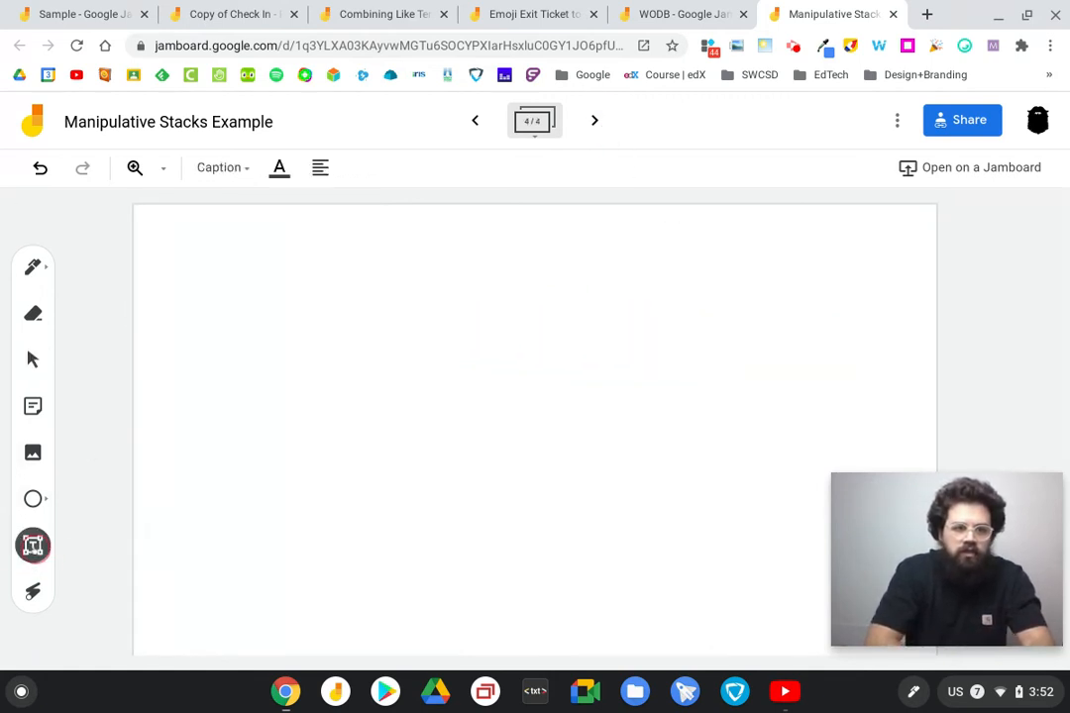
{"action": "left_click_drag", "start_coordinate": [139, 214], "coordinate": [920, 443]}
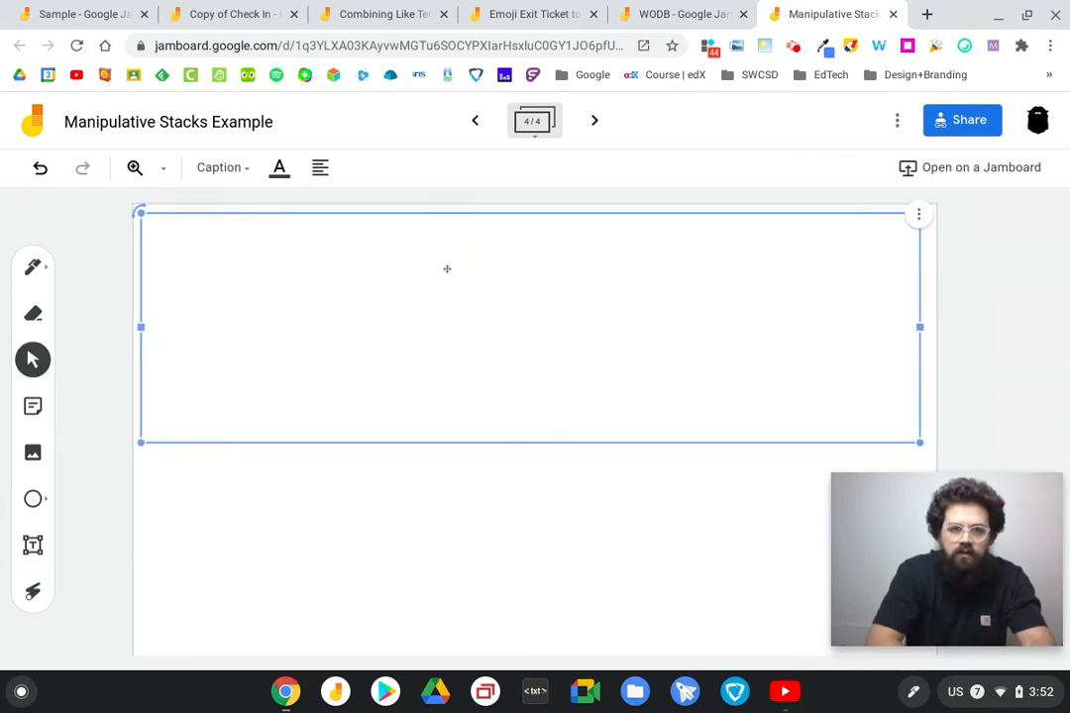
Step: Set the empty text box on frame 4 to the Title text style and place the text cursor in it
{"action": "left_click", "coordinate": [223, 167]}
{"action": "left_click", "coordinate": [243, 292]}
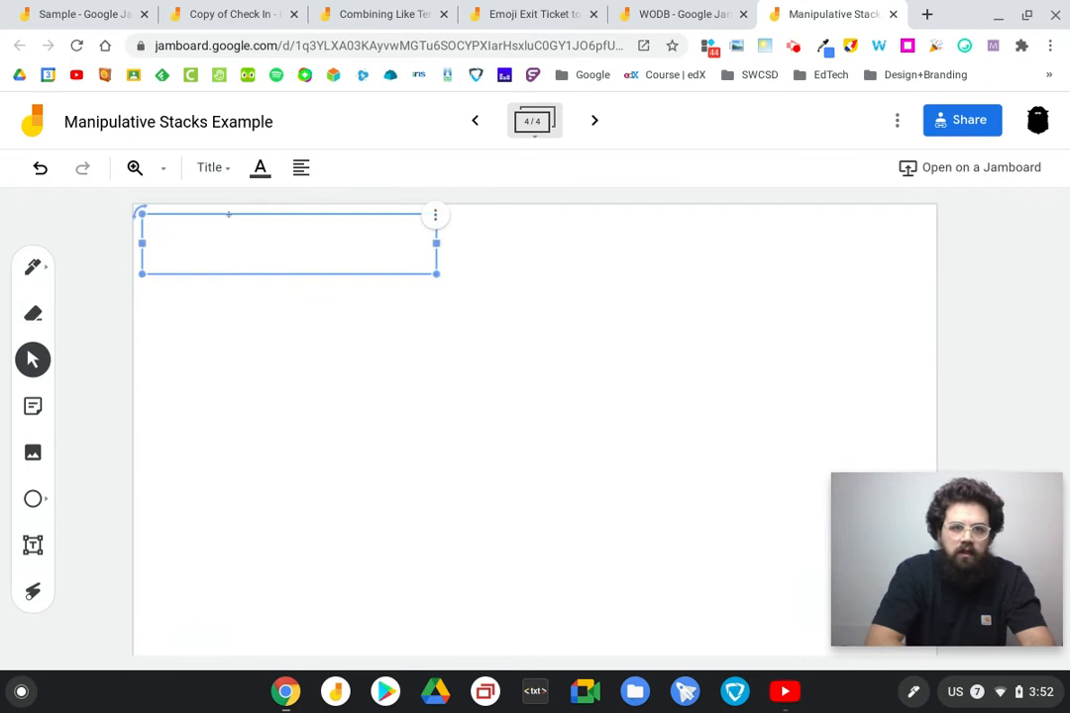
{"action": "left_click", "coordinate": [215, 170]}
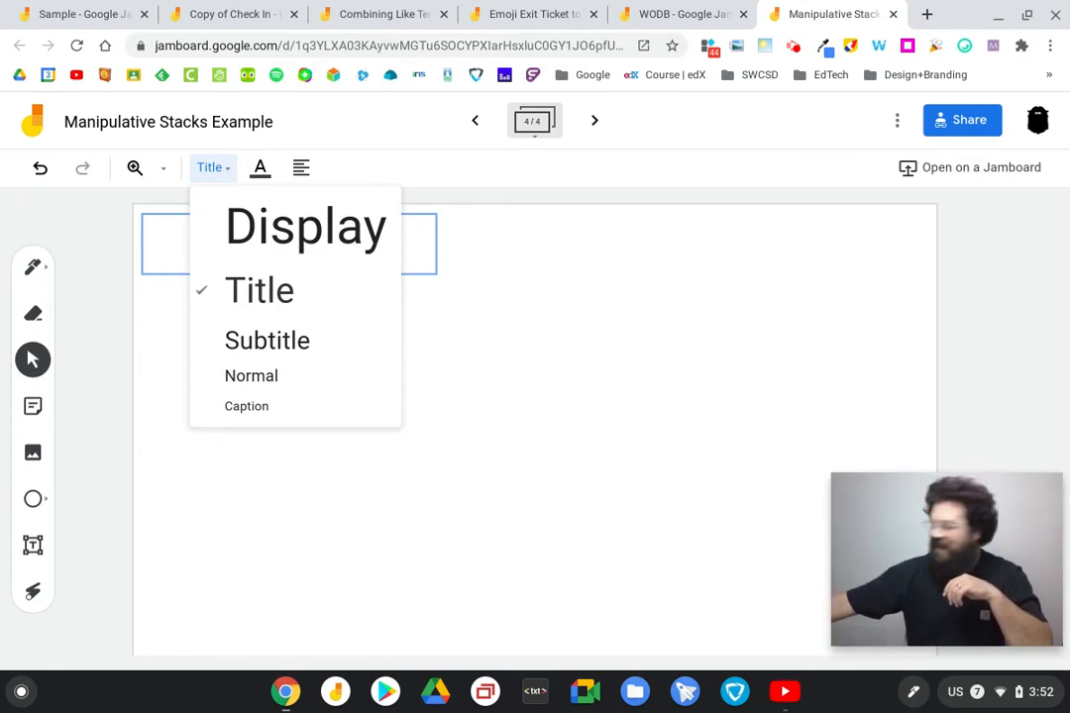
{"action": "left_click", "coordinate": [339, 268]}
{"action": "left_click", "coordinate": [230, 237]}
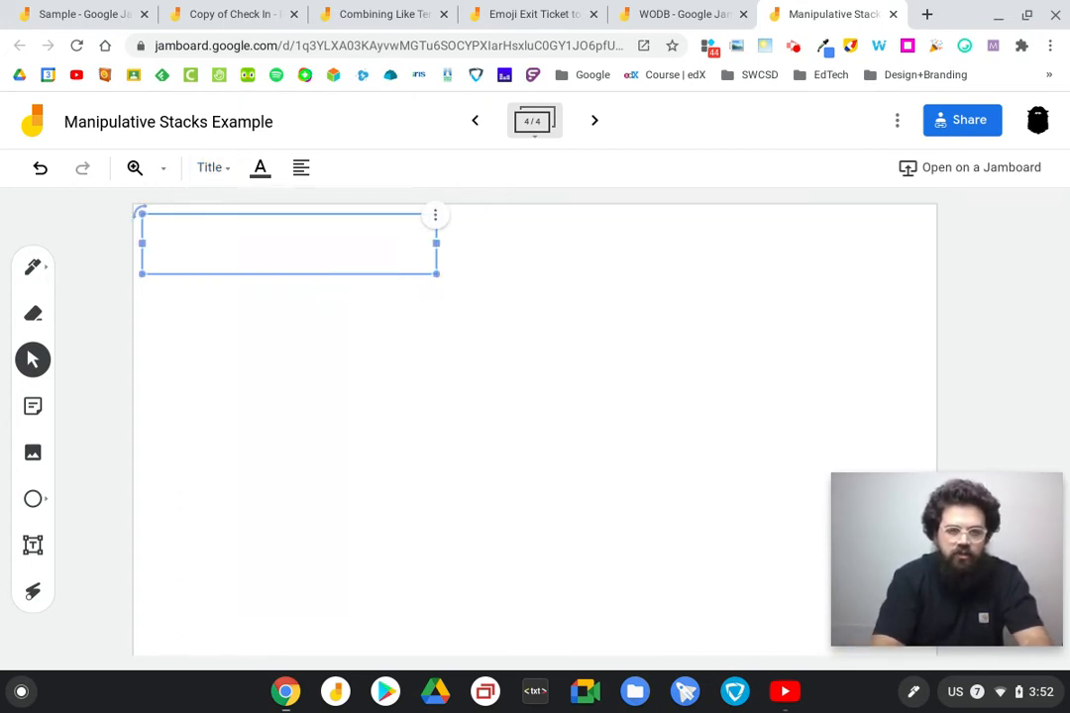
{"action": "left_click", "coordinate": [165, 236]}
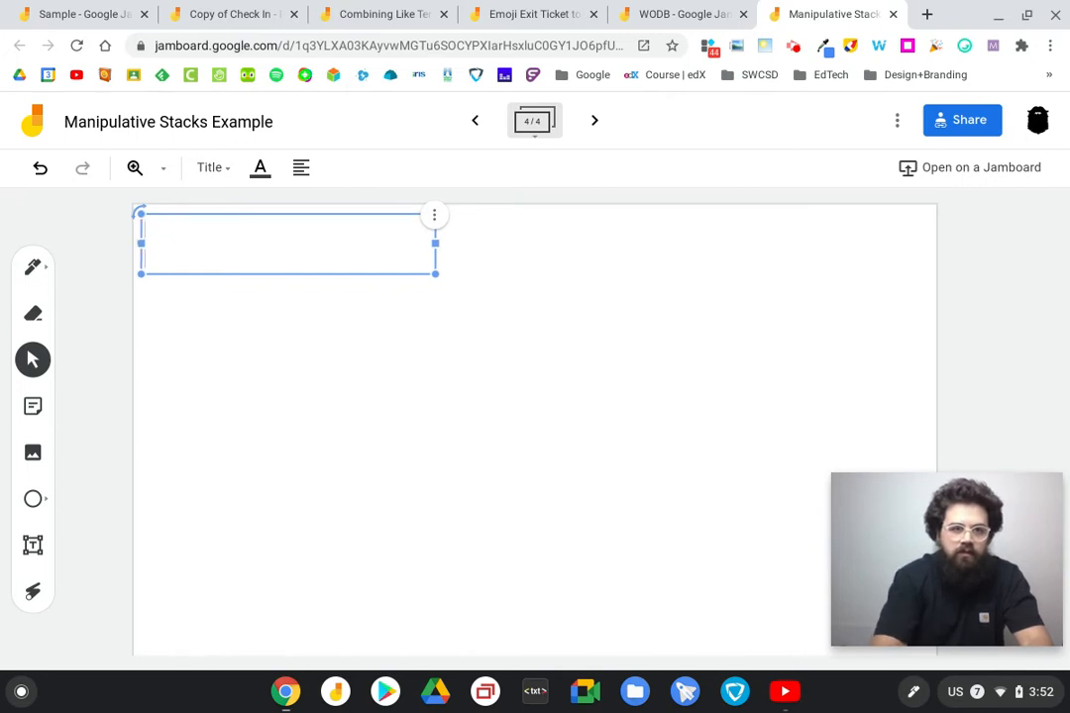
Step: Enter the prompt "Show me 3 representations for the decimal 0.75" in the text box
{"action": "type", "text": "Show me 3 rep"}
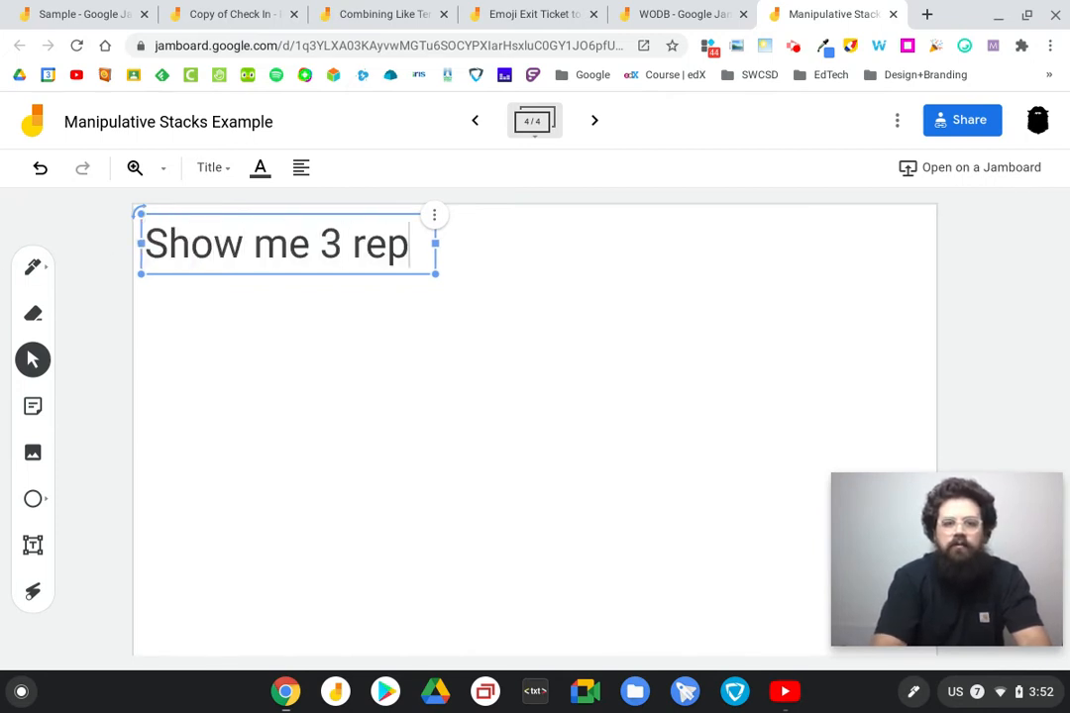
{"action": "type", "text": "resent"}
{"action": "key", "text": "BackSpace"}
{"action": "type", "text": "nta"}
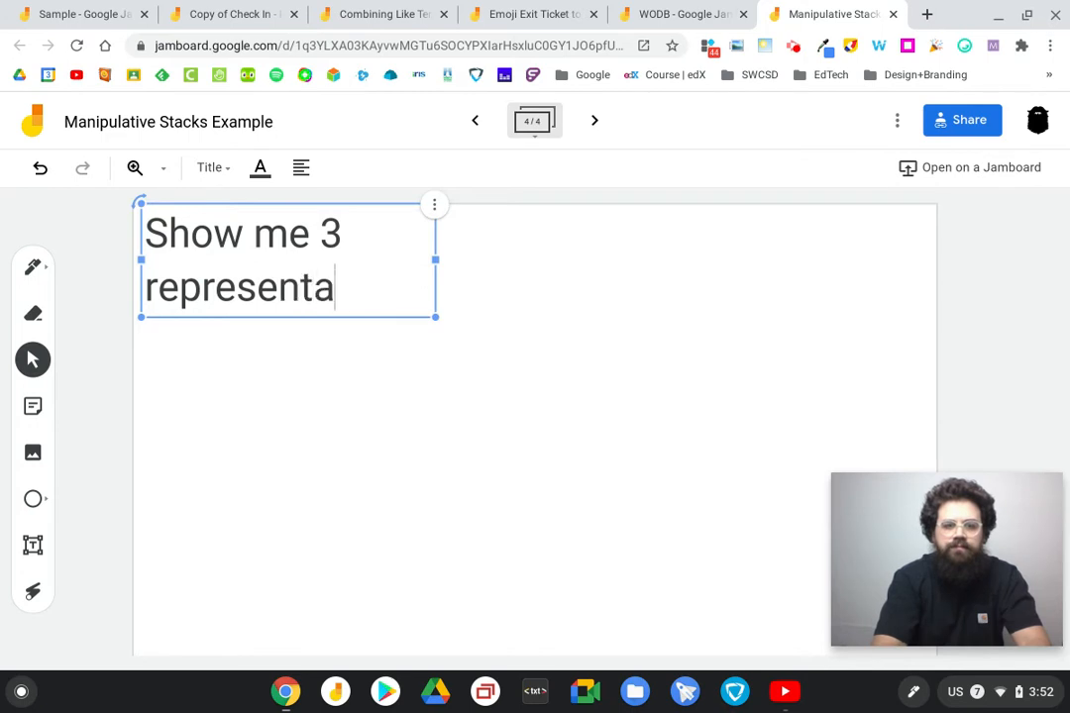
{"action": "type", "text": "tiosns for"}
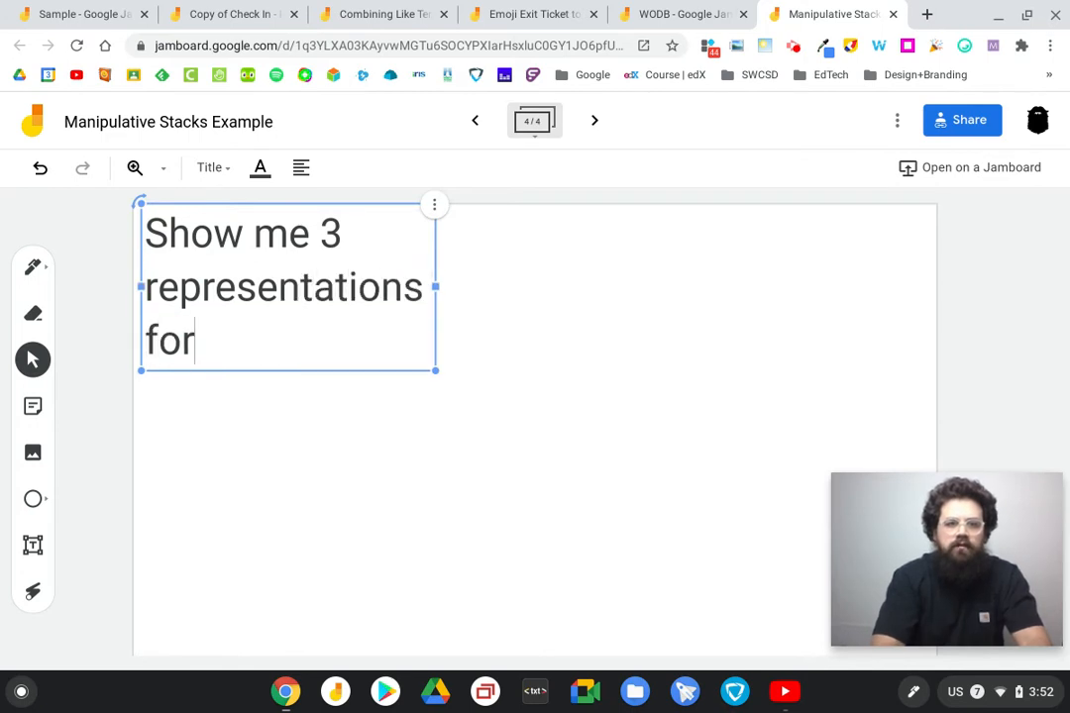
{"action": "type", "text": " the decimal 0.75"}
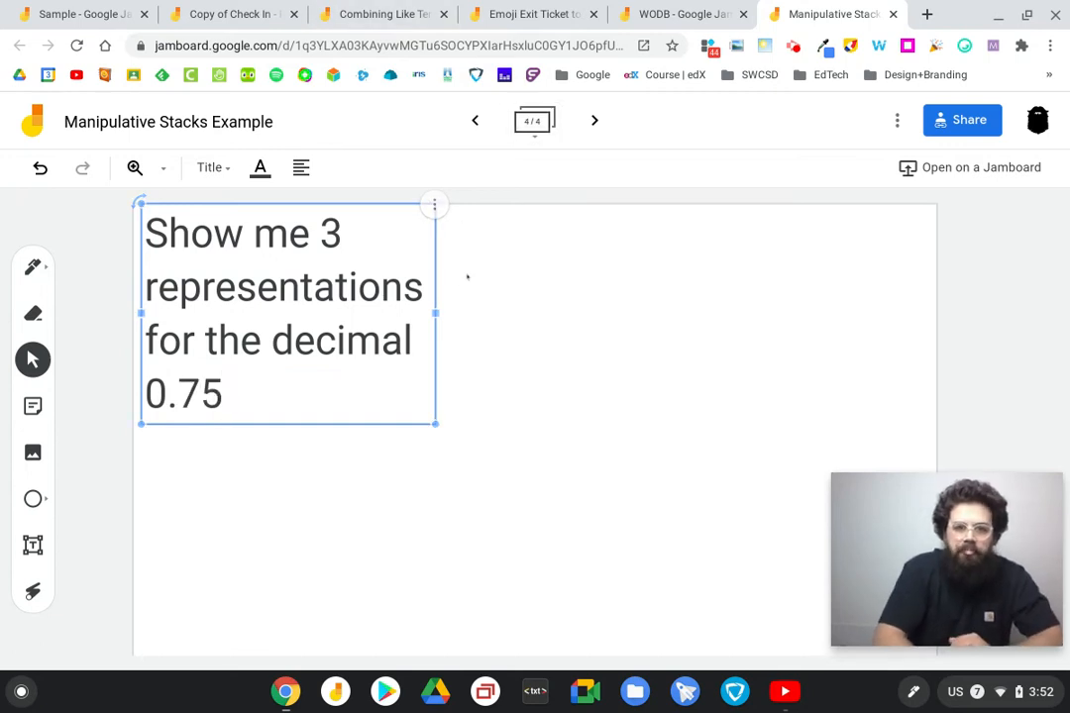
Step: Resize the prompt text box so its text wraps onto three lines and place it in the frame's upper-right corner
{"action": "left_click_drag", "start_coordinate": [435, 313], "coordinate": [932, 291]}
{"action": "left_click_drag", "start_coordinate": [301, 200], "coordinate": [291, 201]}
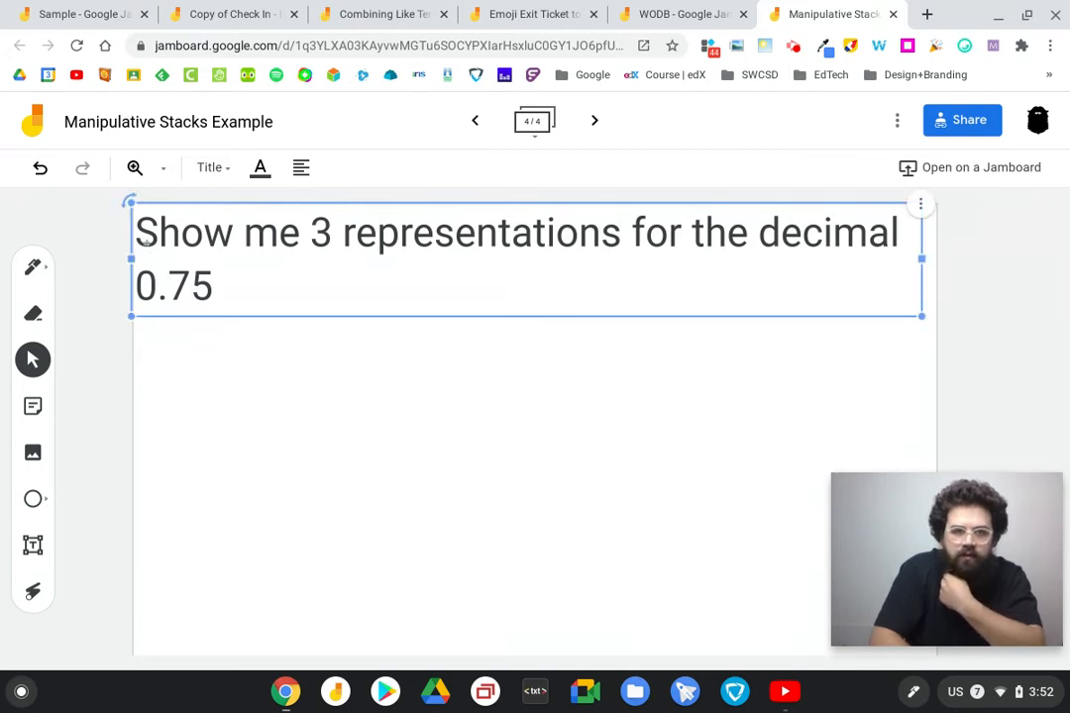
{"action": "left_click_drag", "start_coordinate": [131, 258], "coordinate": [465, 251]}
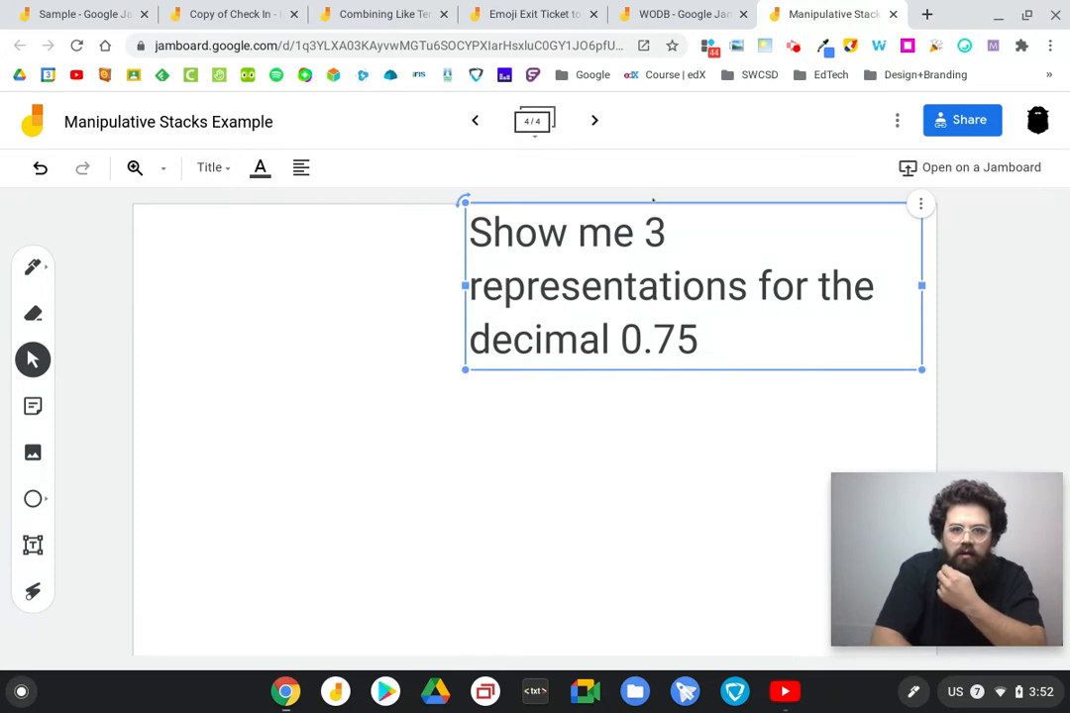
{"action": "left_click_drag", "start_coordinate": [650, 208], "coordinate": [657, 216]}
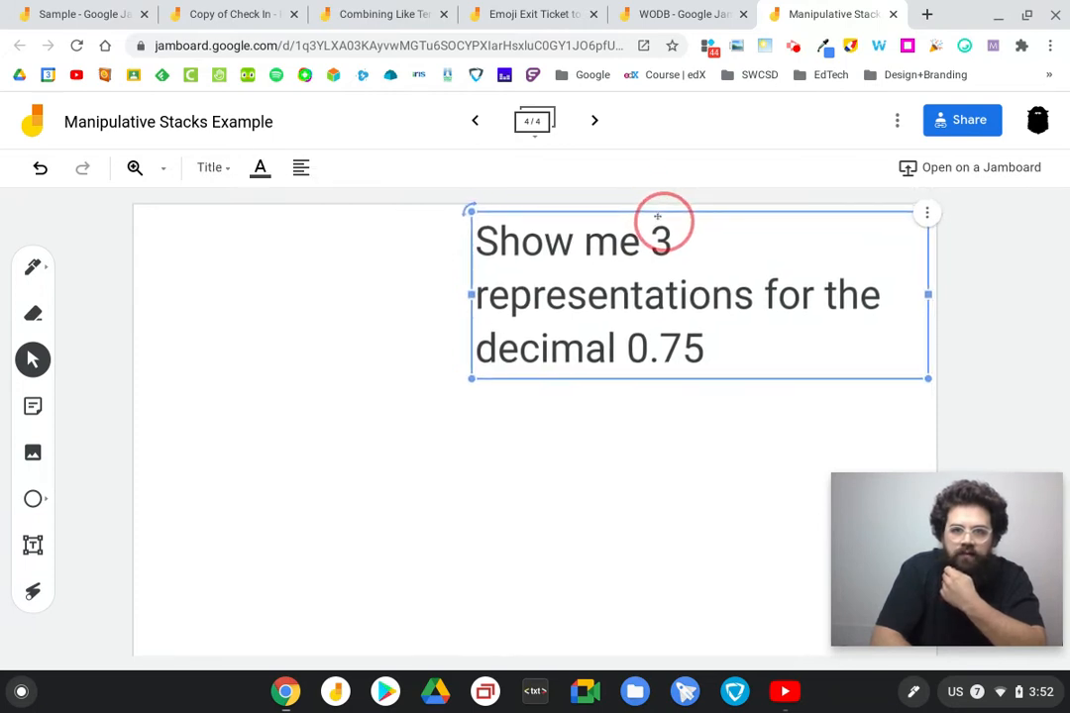
Step: Center-align the prompt text and color it red
{"action": "left_click", "coordinate": [301, 167]}
{"action": "left_click", "coordinate": [349, 207]}
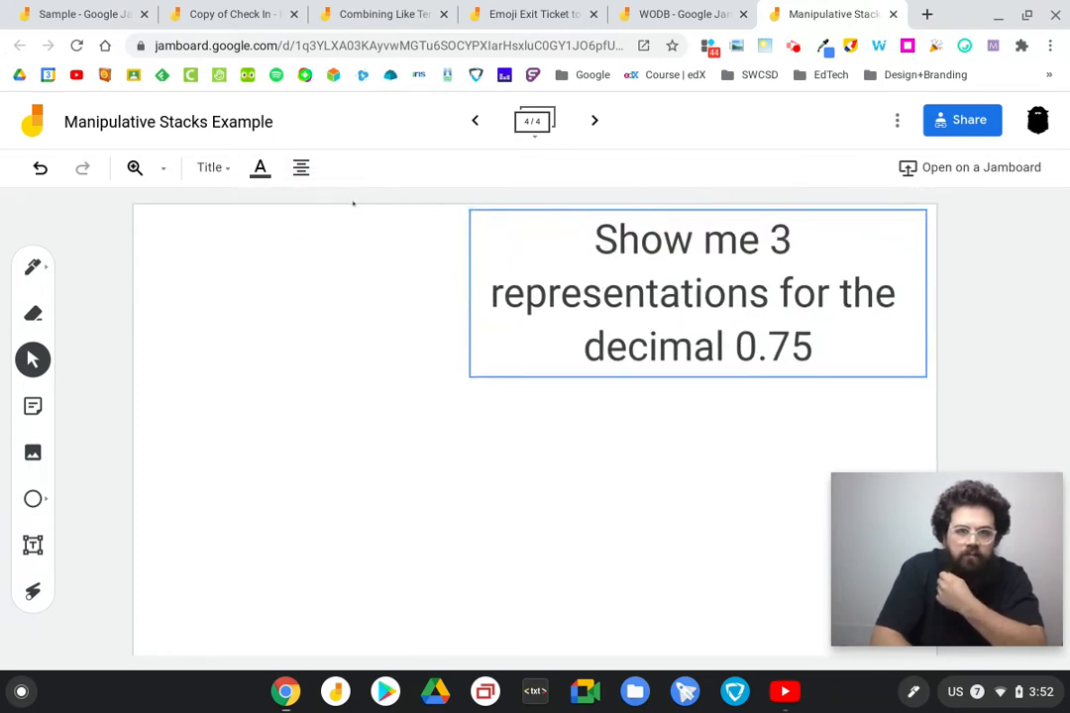
{"action": "left_click", "coordinate": [260, 166]}
{"action": "left_click", "coordinate": [306, 208]}
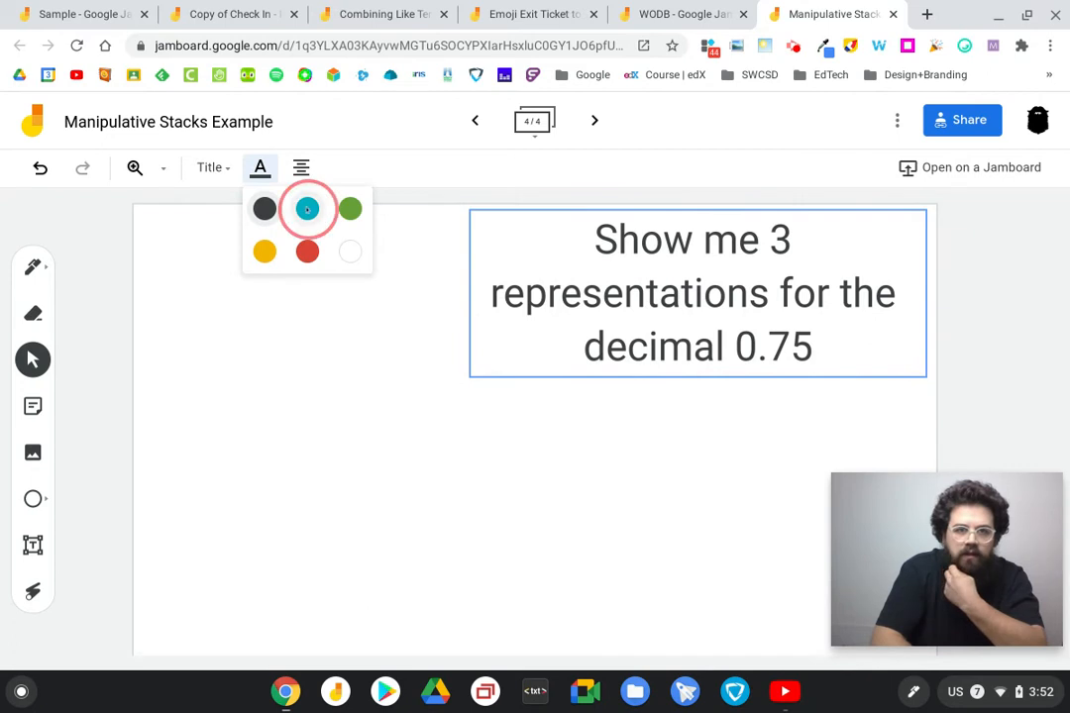
{"action": "left_click", "coordinate": [260, 168]}
{"action": "left_click", "coordinate": [307, 249]}
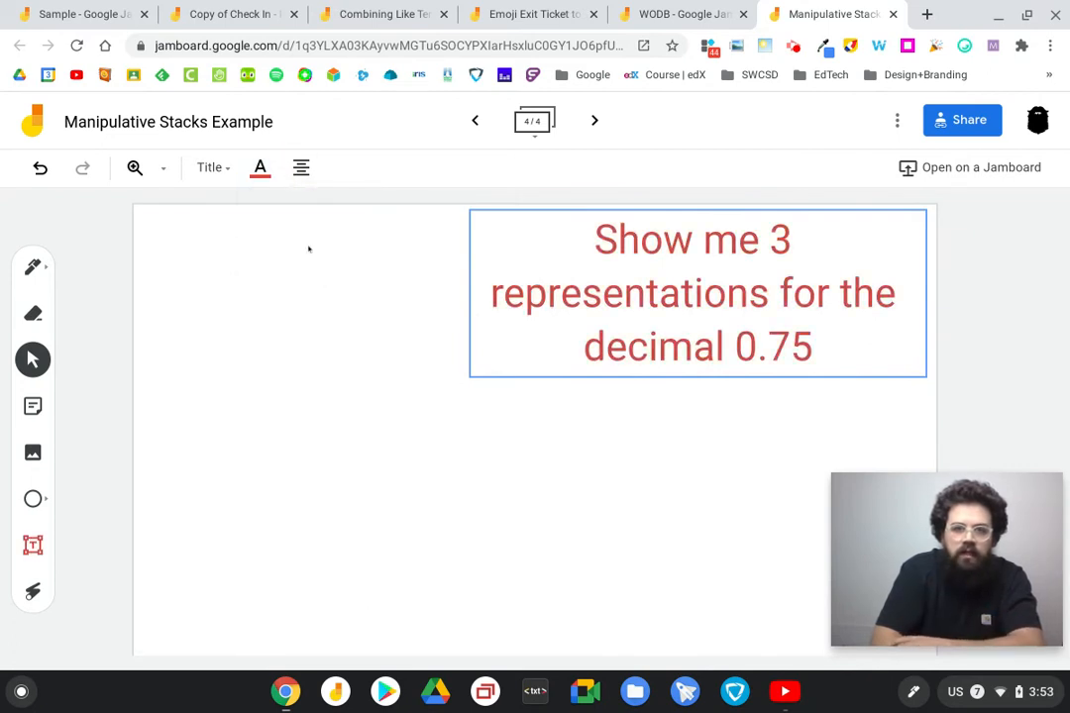
Step: Draw a square-cornered rectangle with a red outline over the prompt text, slightly larger than its text box
{"action": "left_click", "coordinate": [33, 499]}
{"action": "left_click", "coordinate": [126, 498]}
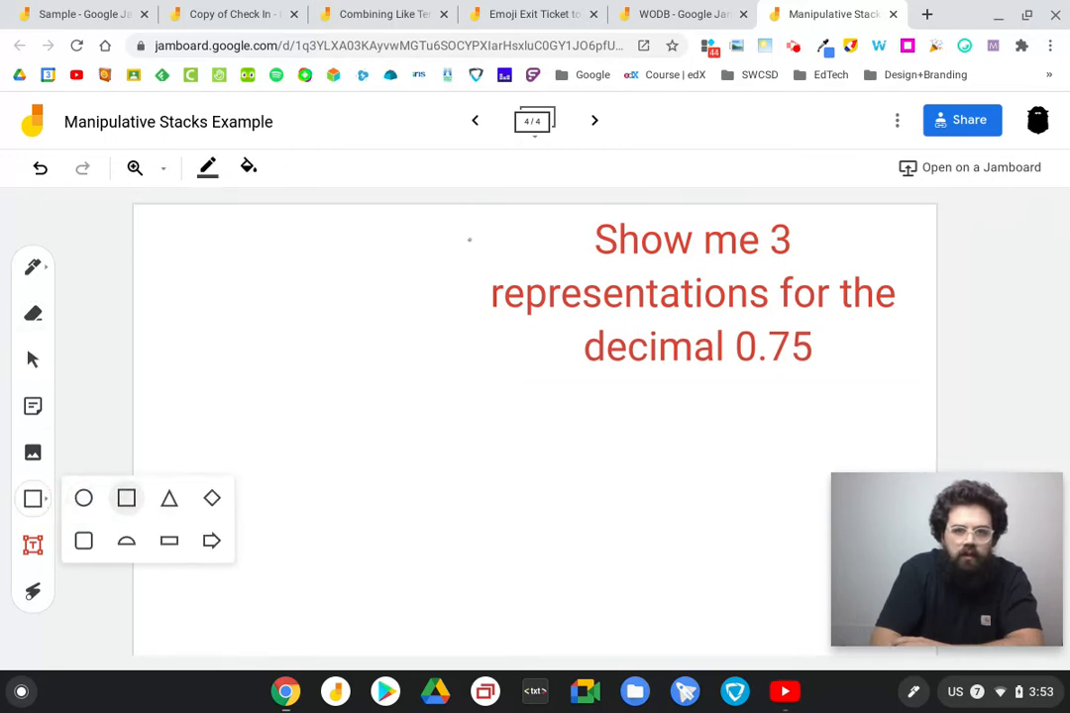
{"action": "left_click", "coordinate": [207, 167]}
{"action": "left_click", "coordinate": [253, 249]}
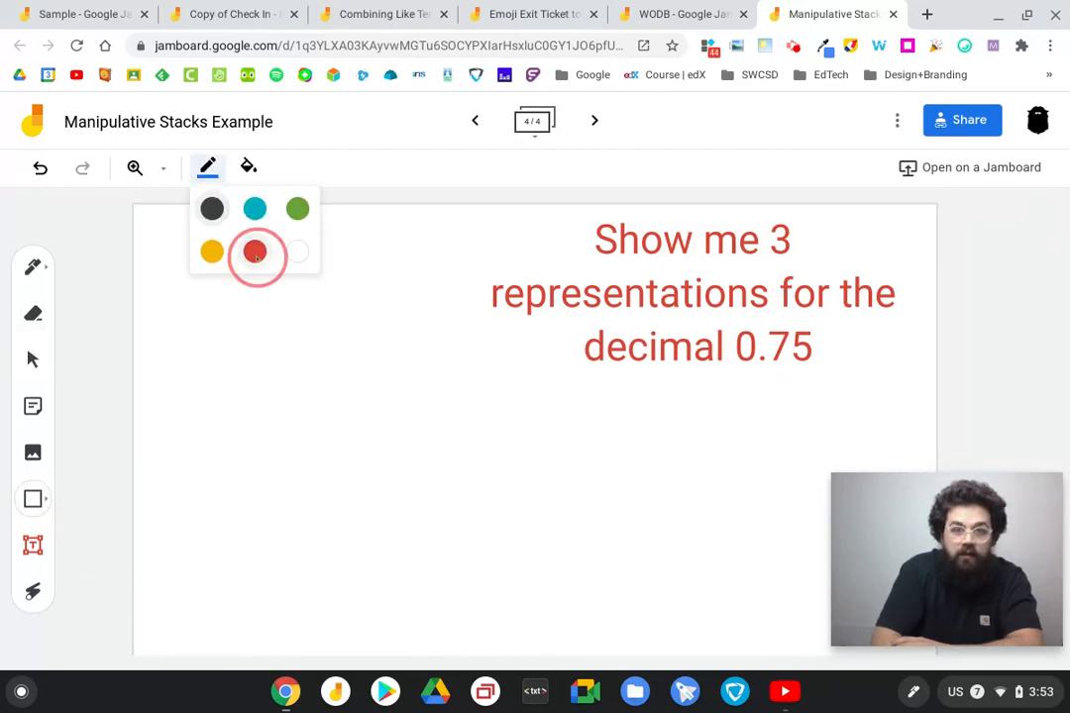
{"action": "left_click_drag", "start_coordinate": [540, 233], "coordinate": [920, 375]}
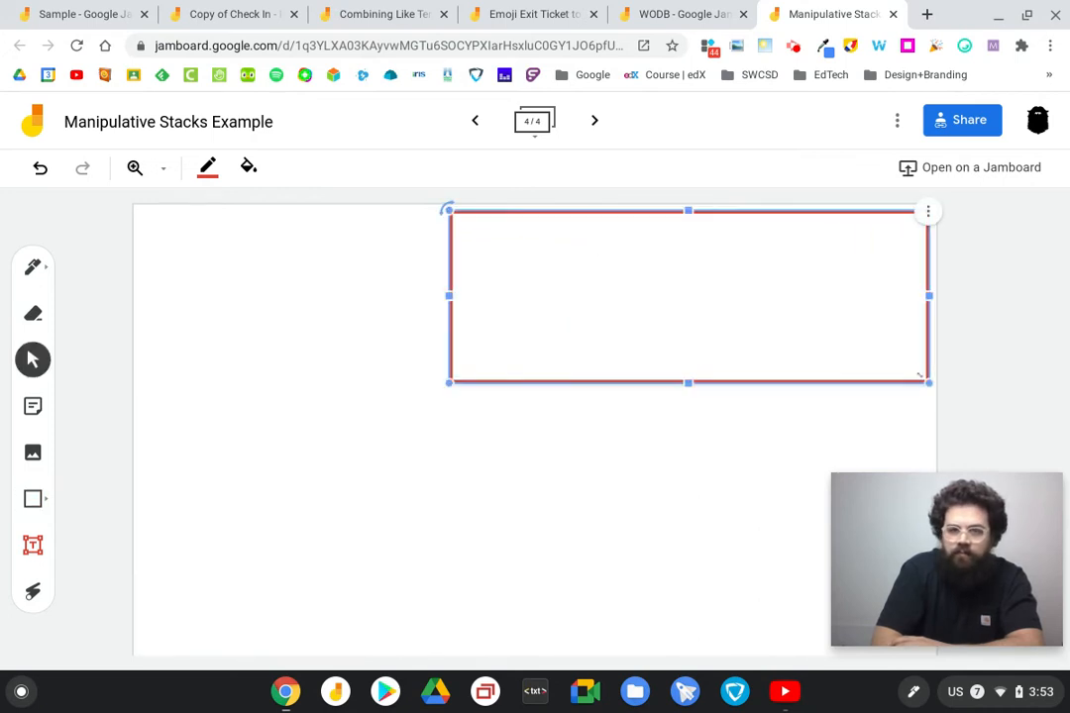
Step: Send the red rectangle to the back so it sits behind the prompt text
{"action": "left_click", "coordinate": [934, 190]}
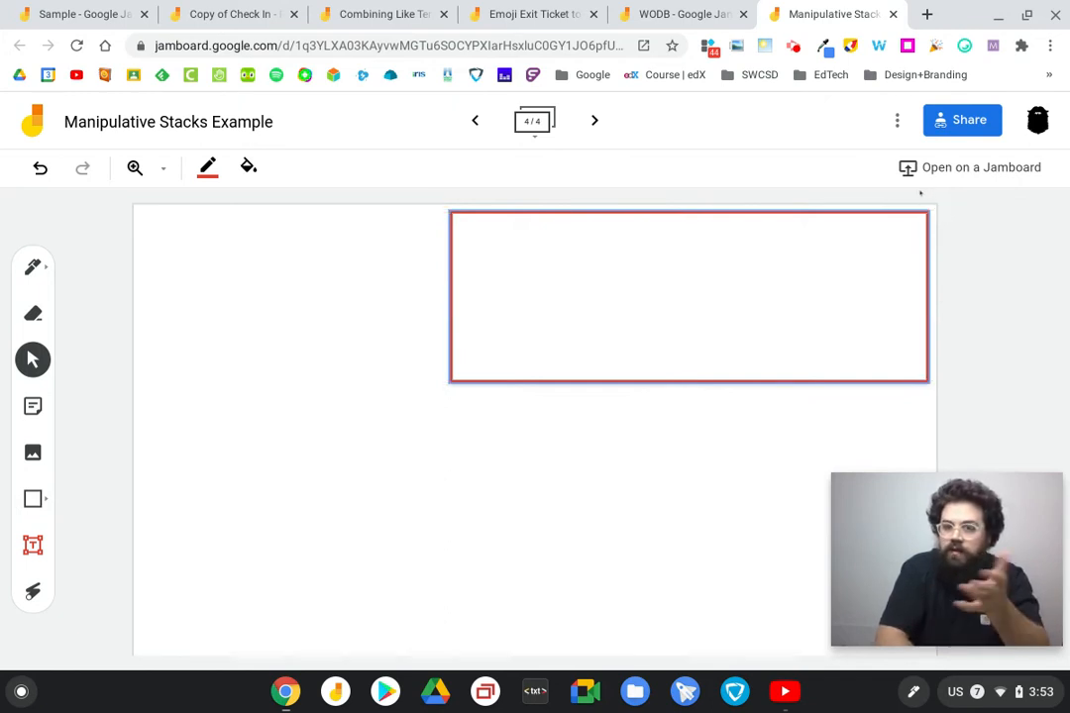
{"action": "left_click", "coordinate": [895, 211]}
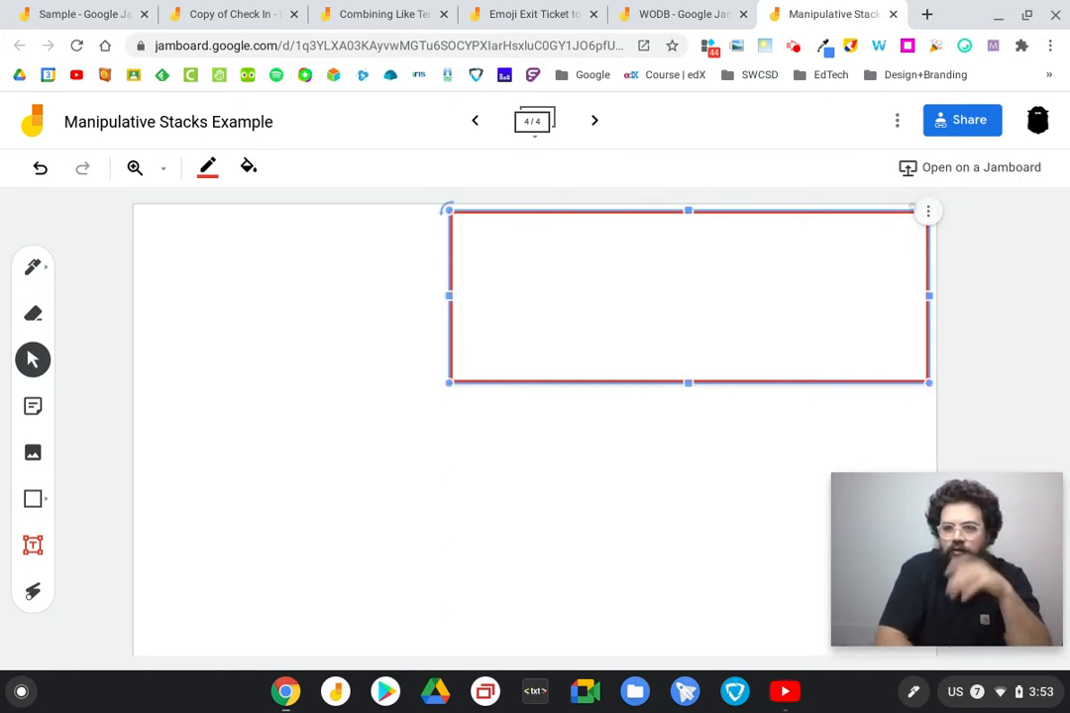
{"action": "left_click", "coordinate": [929, 211]}
{"action": "mouse_move", "coordinate": [965, 278]}
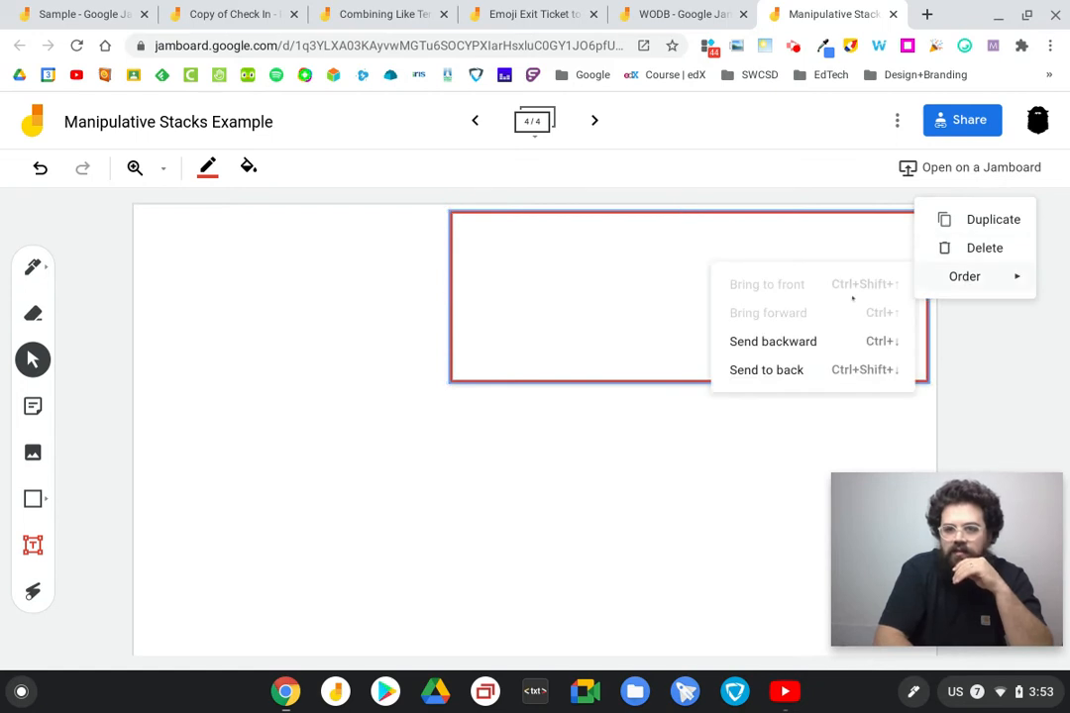
{"action": "left_click", "coordinate": [820, 370]}
{"action": "left_click", "coordinate": [1030, 299]}
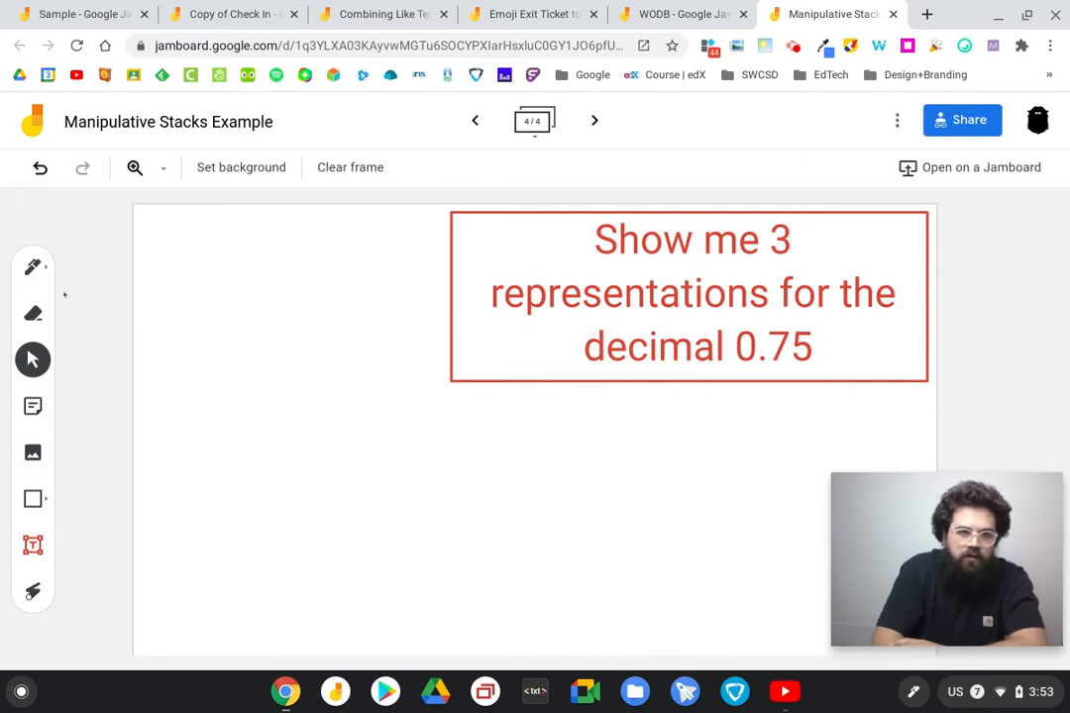
Step: Add a dark gray Display-style text box below the prompt with "1.", "2." and "3." on separate lines
{"action": "left_click", "coordinate": [27, 555]}
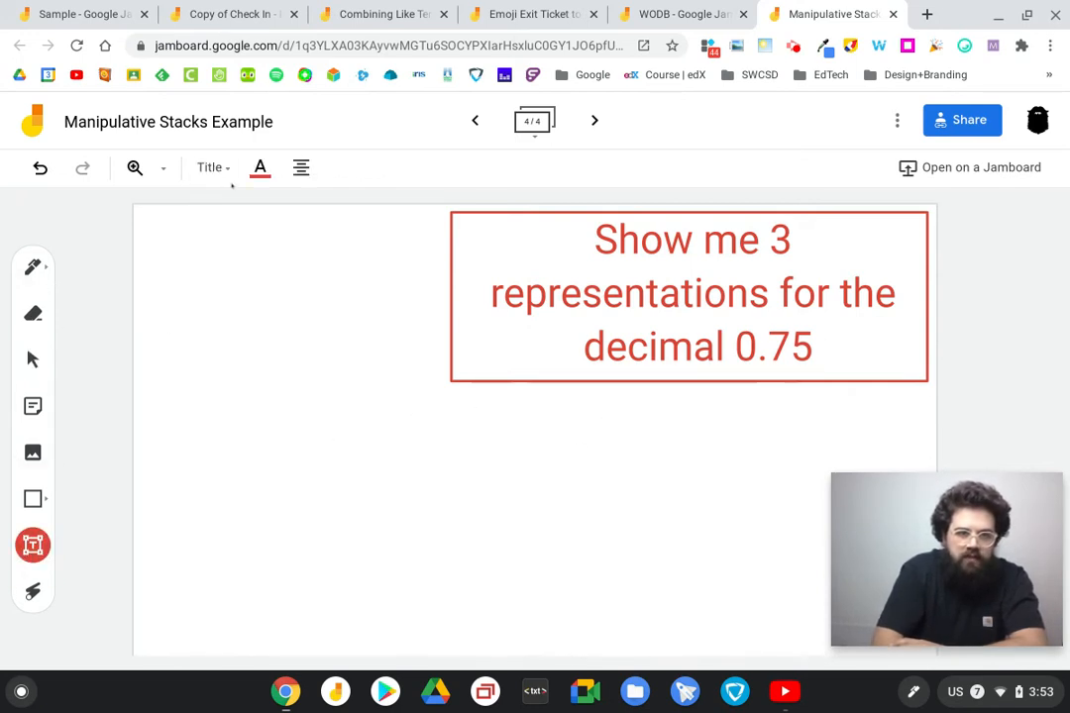
{"action": "left_click", "coordinate": [260, 168]}
{"action": "left_click", "coordinate": [263, 205]}
{"action": "left_click", "coordinate": [211, 167]}
{"action": "left_click", "coordinate": [317, 226]}
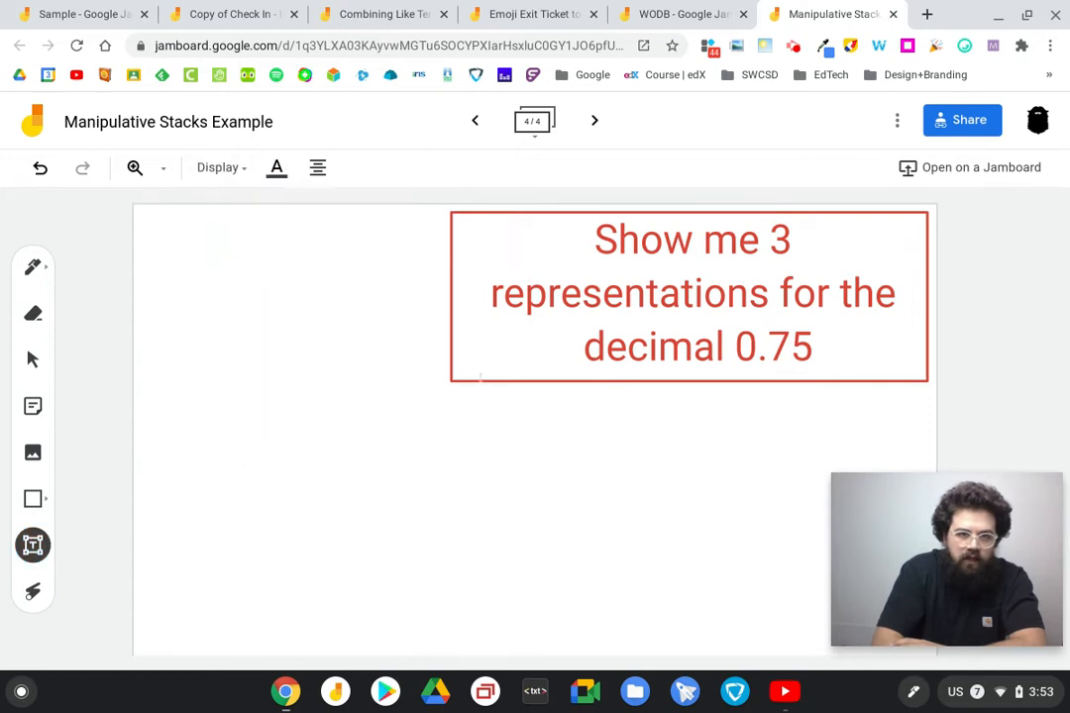
{"action": "left_click", "coordinate": [437, 376]}
{"action": "type", "text": "1."}
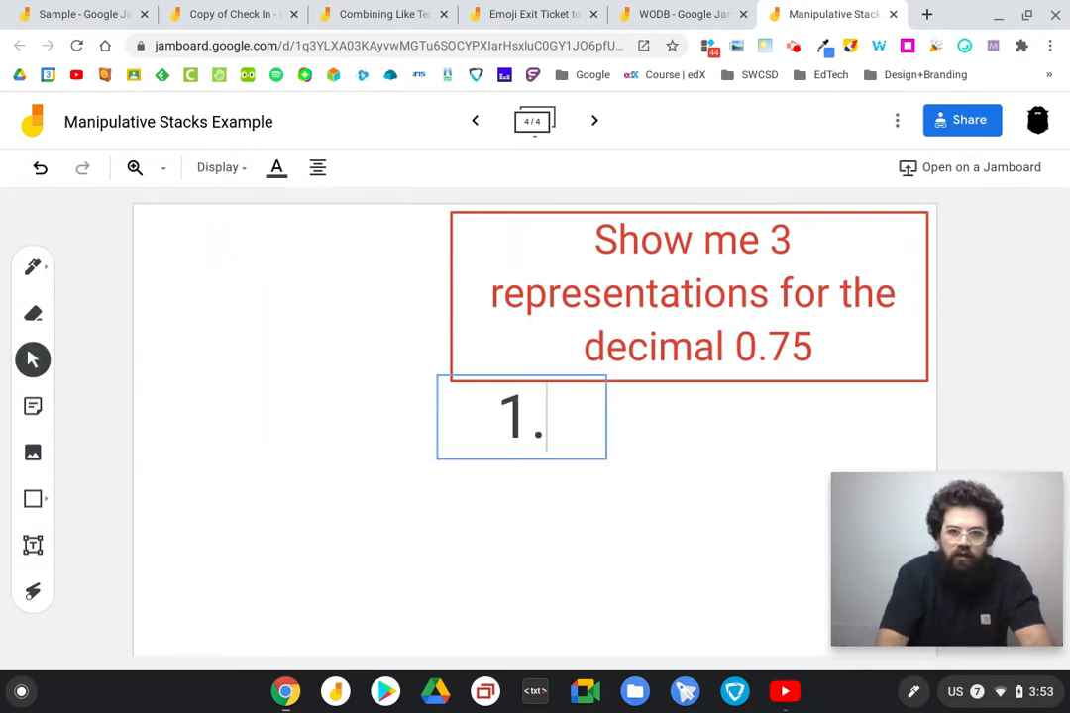
{"action": "key", "text": "Return"}
{"action": "type", "text": "2."}
{"action": "key", "text": "Return"}
{"action": "type", "text": "3."}
{"action": "key", "text": "Escape"}
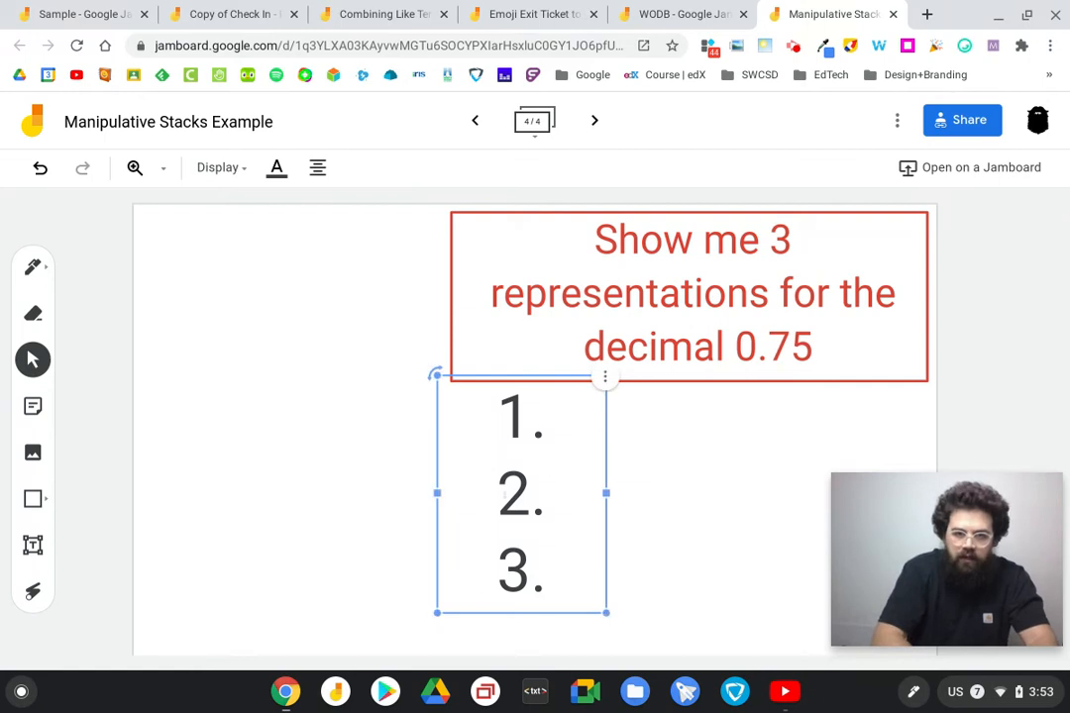
Step: Shift the numbered list slightly left and down, clear of the red prompt box
{"action": "left_click_drag", "start_coordinate": [437, 526], "coordinate": [387, 542]}
{"action": "left_click", "coordinate": [509, 549]}
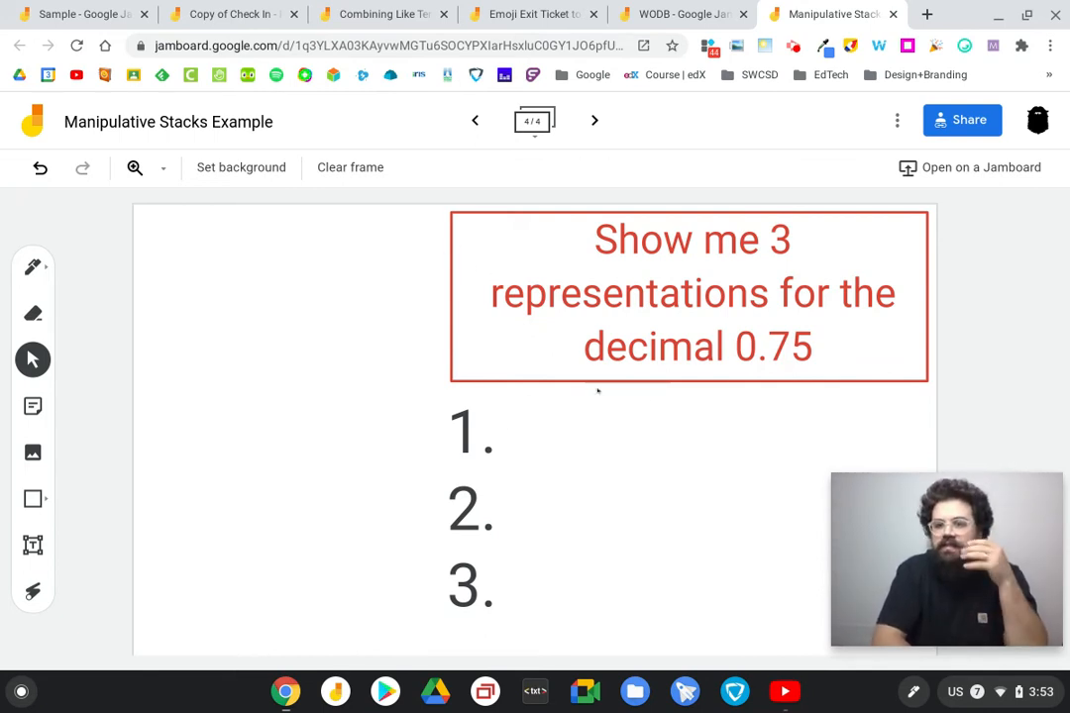
{"action": "left_click", "coordinate": [583, 290]}
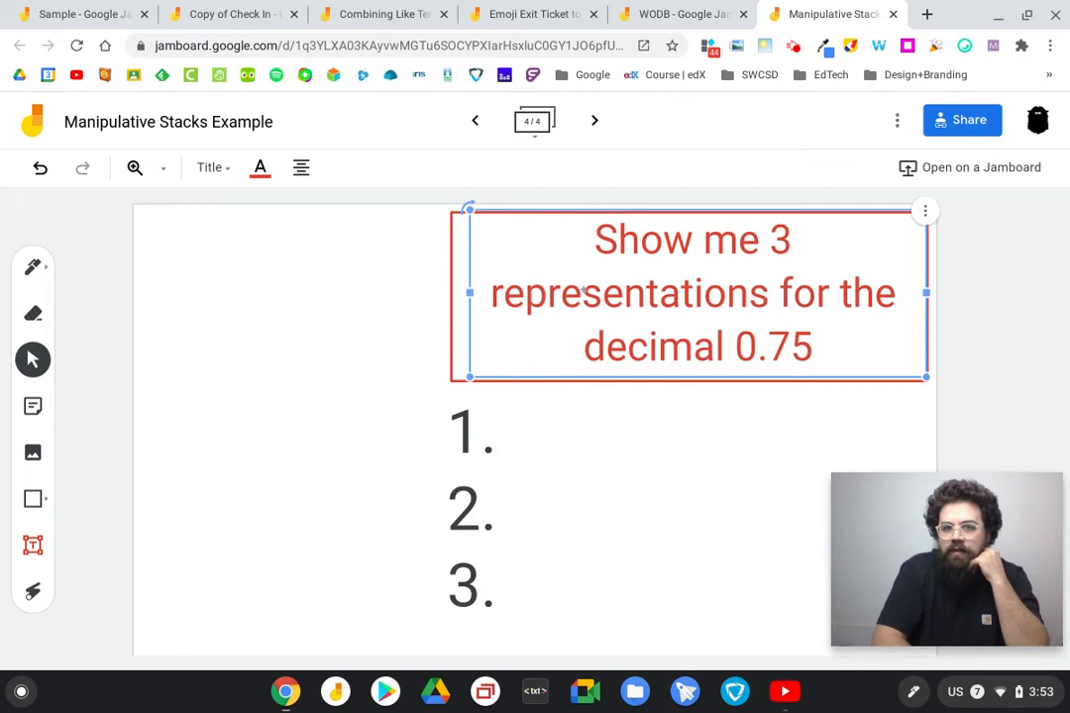
{"action": "left_click", "coordinate": [805, 458]}
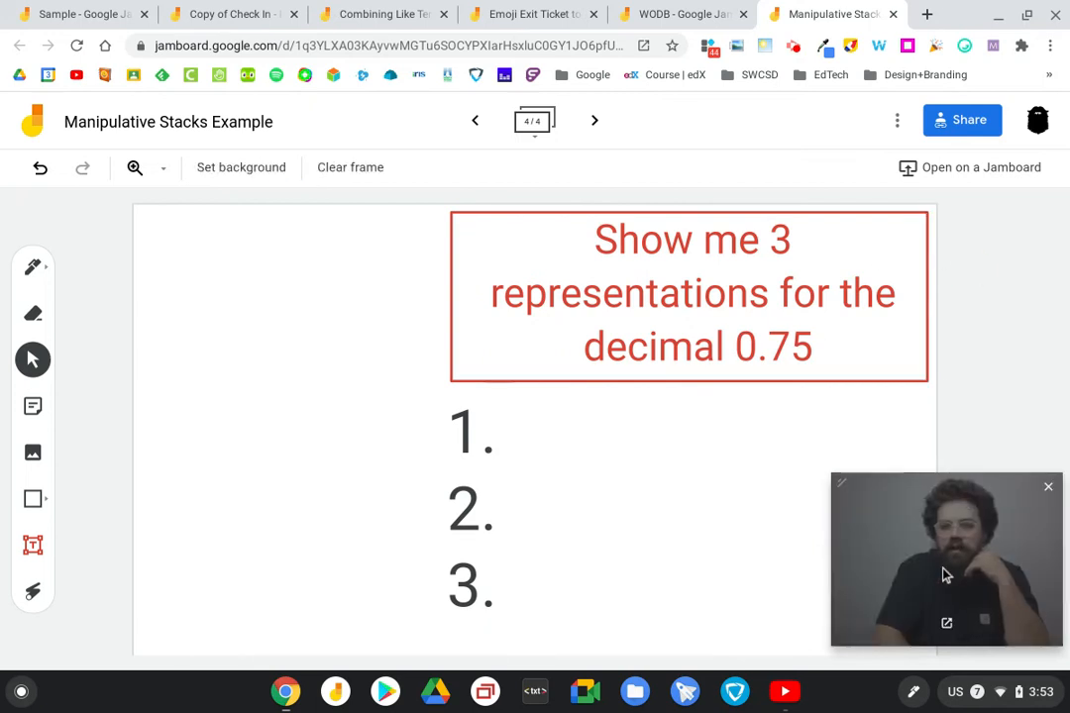
Step: Take a partial screenshot of the whole frame area and copy it to the clipboard
{"action": "left_click_drag", "start_coordinate": [946, 570], "coordinate": [947, 105]}
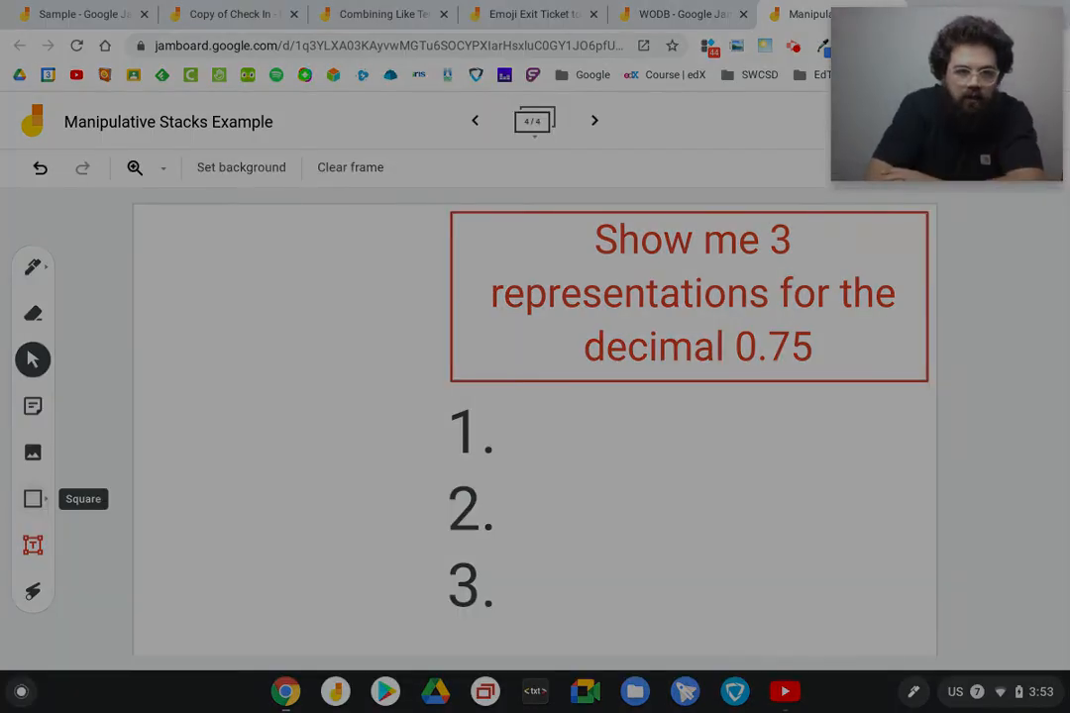
{"action": "left_click_drag", "start_coordinate": [130, 202], "coordinate": [937, 654]}
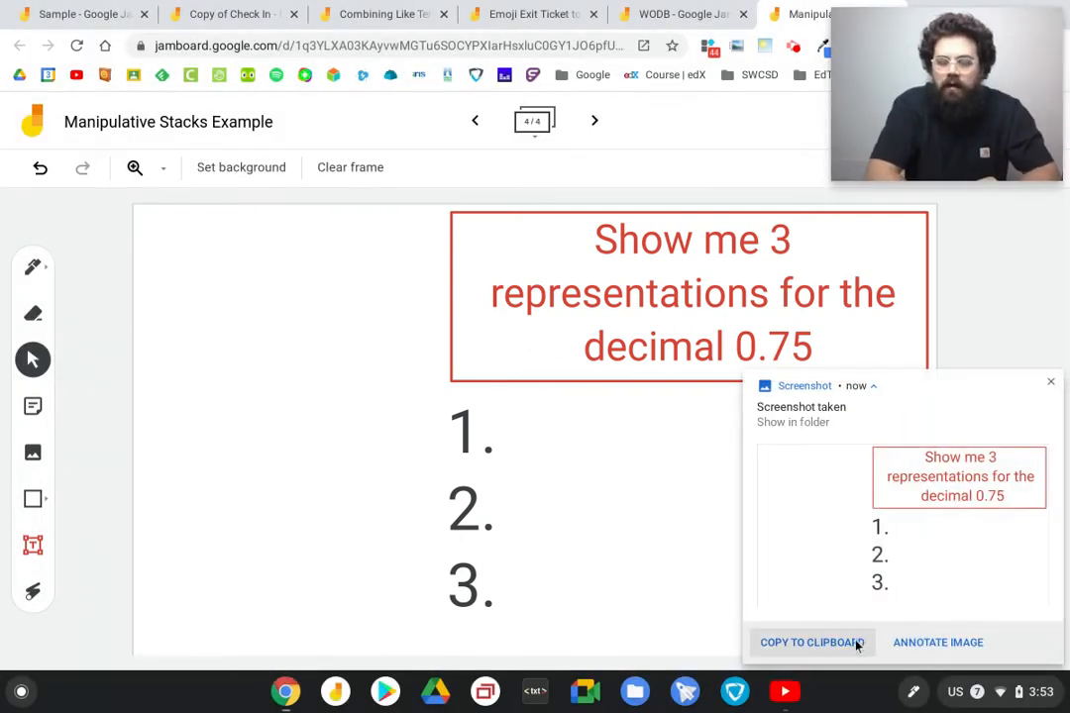
{"action": "left_click", "coordinate": [858, 644]}
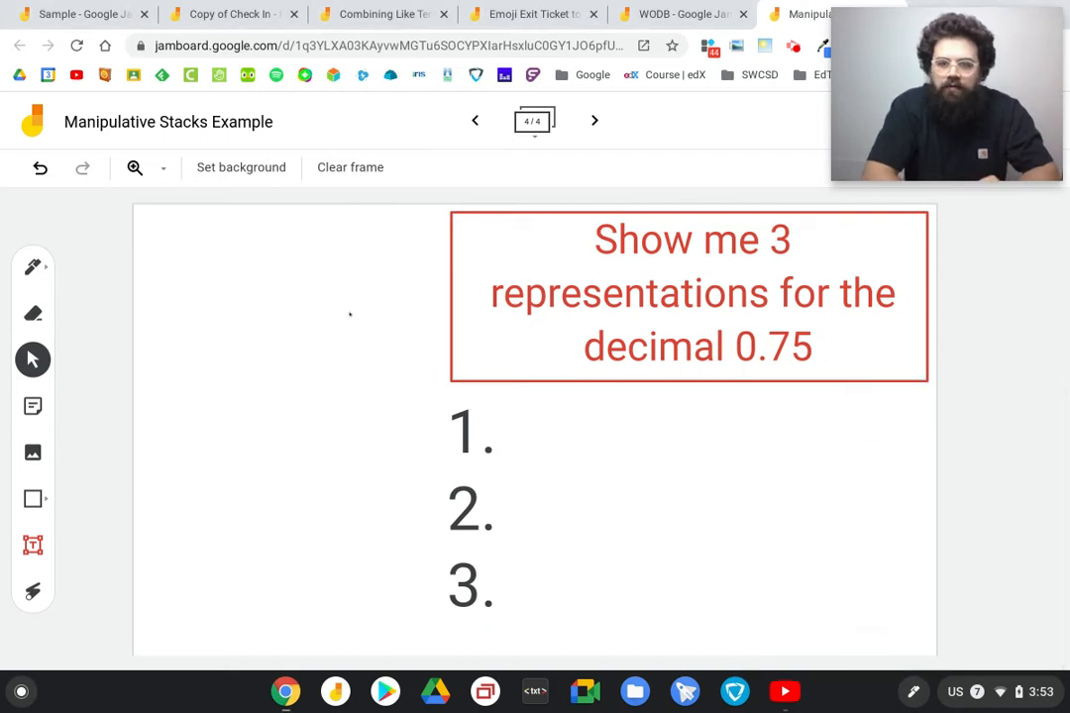
Step: Set the most recent frame screenshot from Google Drive as the background of frame 4
{"action": "left_click", "coordinate": [241, 168]}
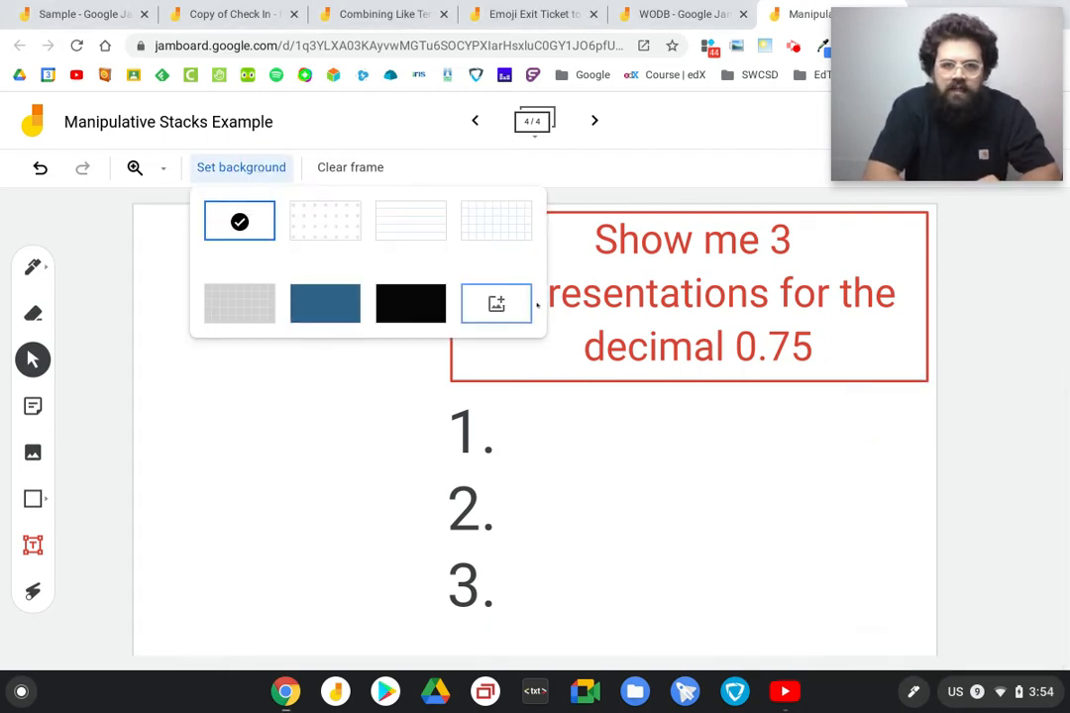
{"action": "left_click", "coordinate": [500, 306]}
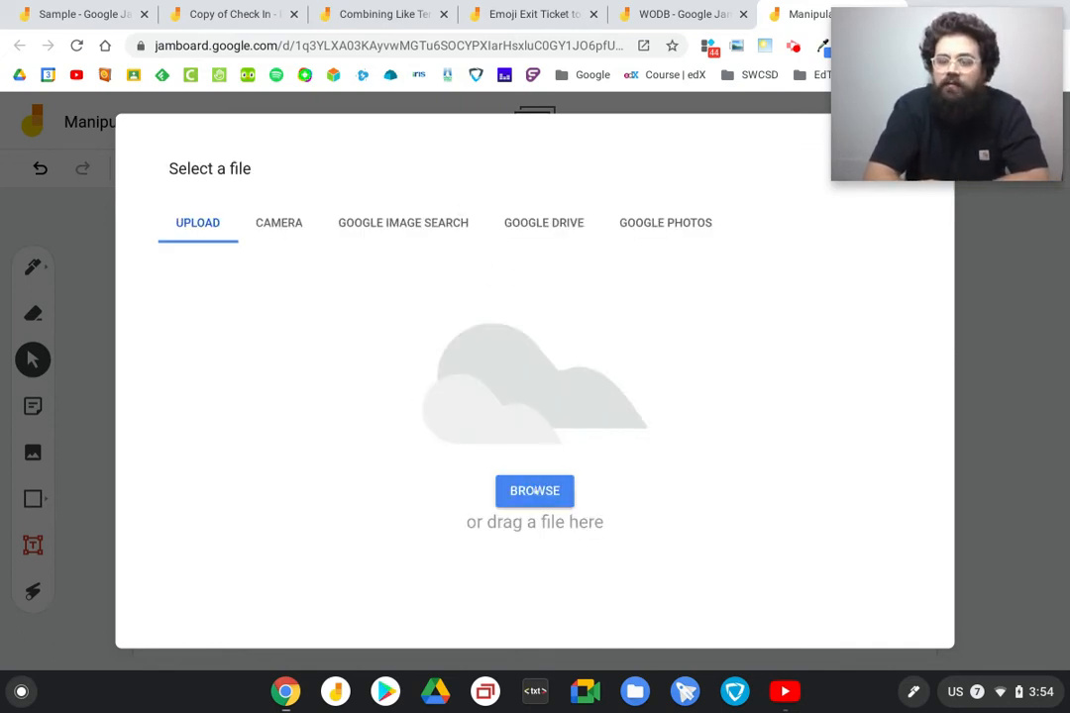
{"action": "left_click", "coordinate": [561, 220]}
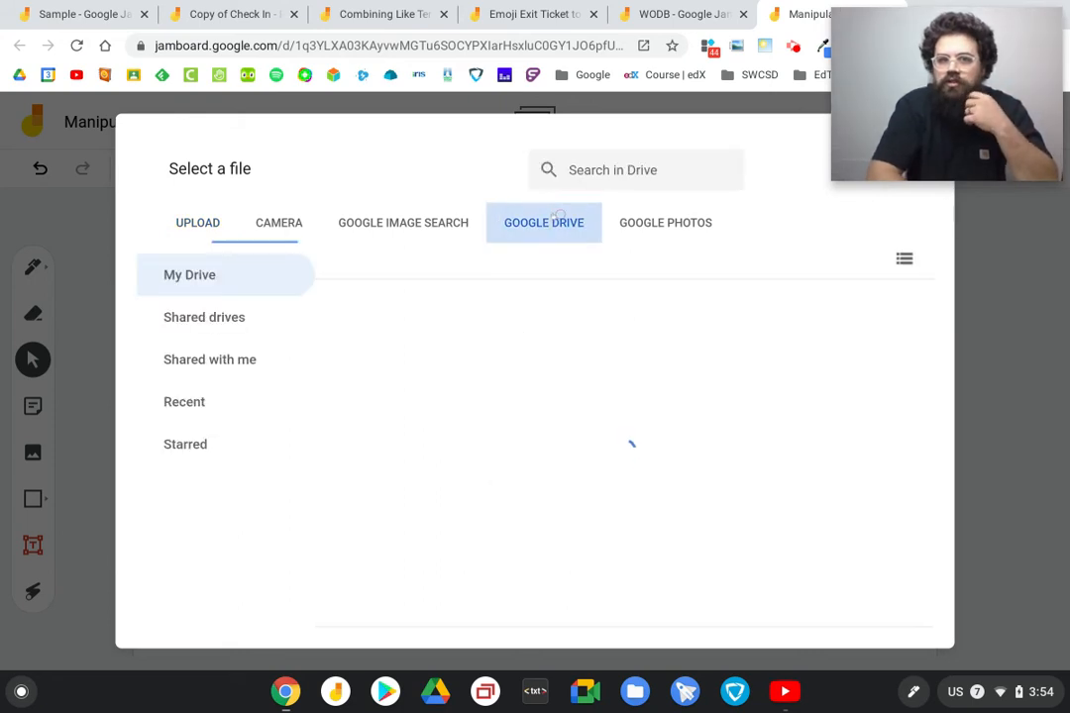
{"action": "left_click", "coordinate": [239, 406]}
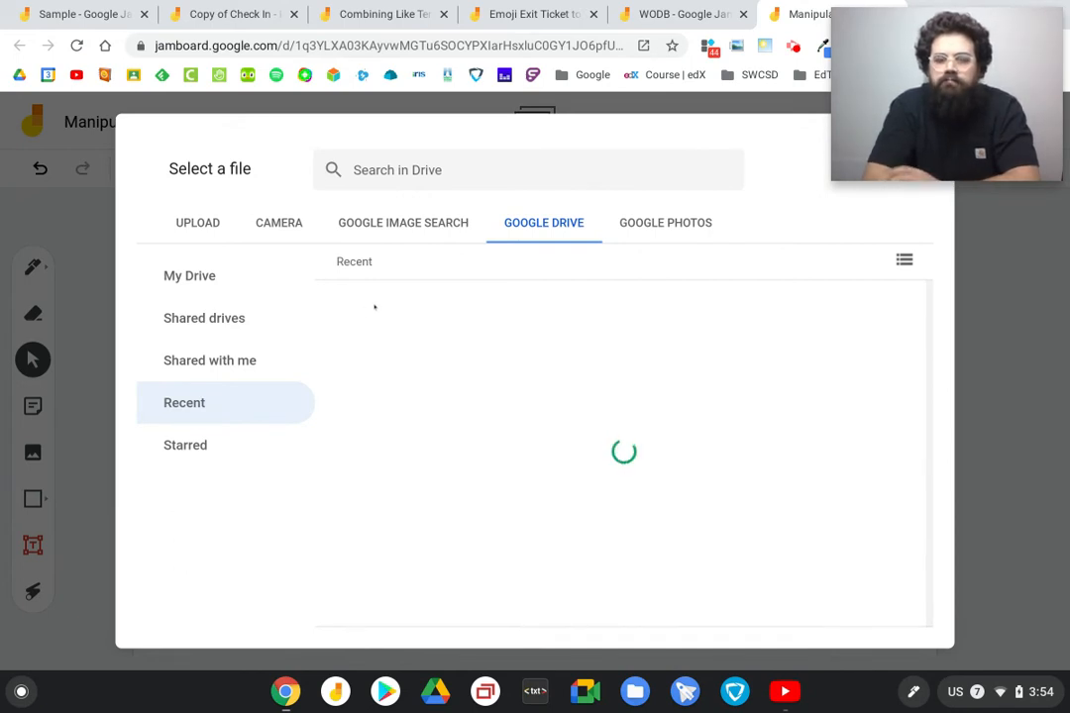
{"action": "left_click", "coordinate": [410, 364]}
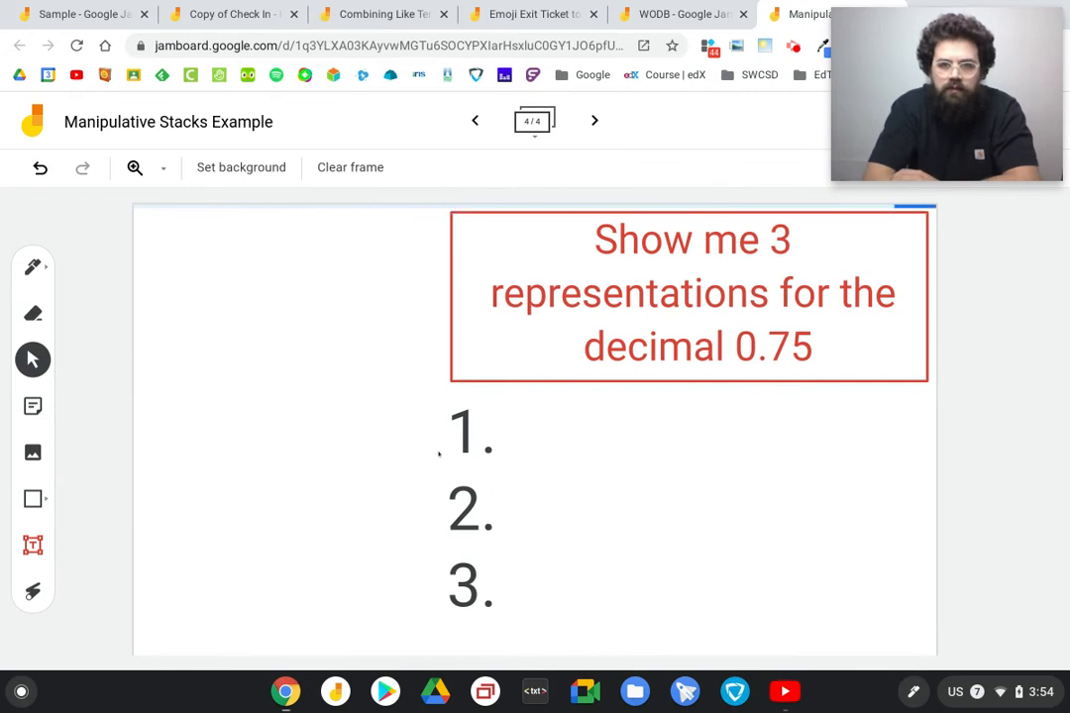
Step: Delete the original prompt text, red rectangle and numbered list objects lying over the new background image
{"action": "left_click", "coordinate": [542, 347]}
{"action": "key", "text": "Delete"}
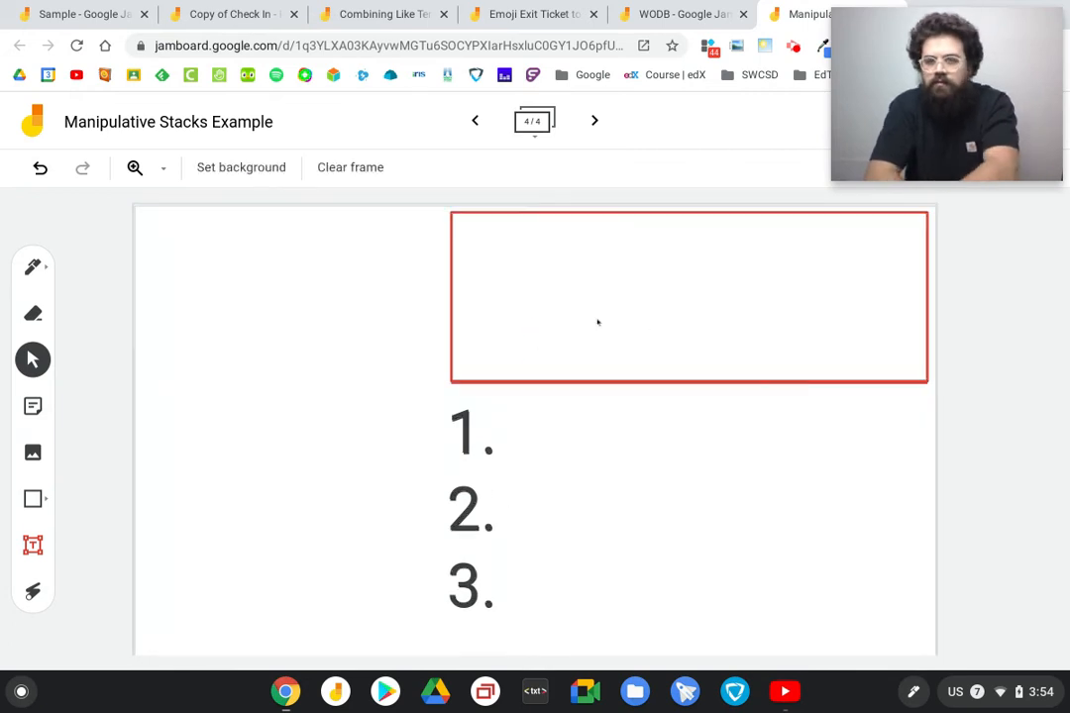
{"action": "left_click", "coordinate": [531, 355]}
{"action": "key", "text": "Delete"}
{"action": "left_click", "coordinate": [398, 441]}
{"action": "left_click", "coordinate": [527, 643]}
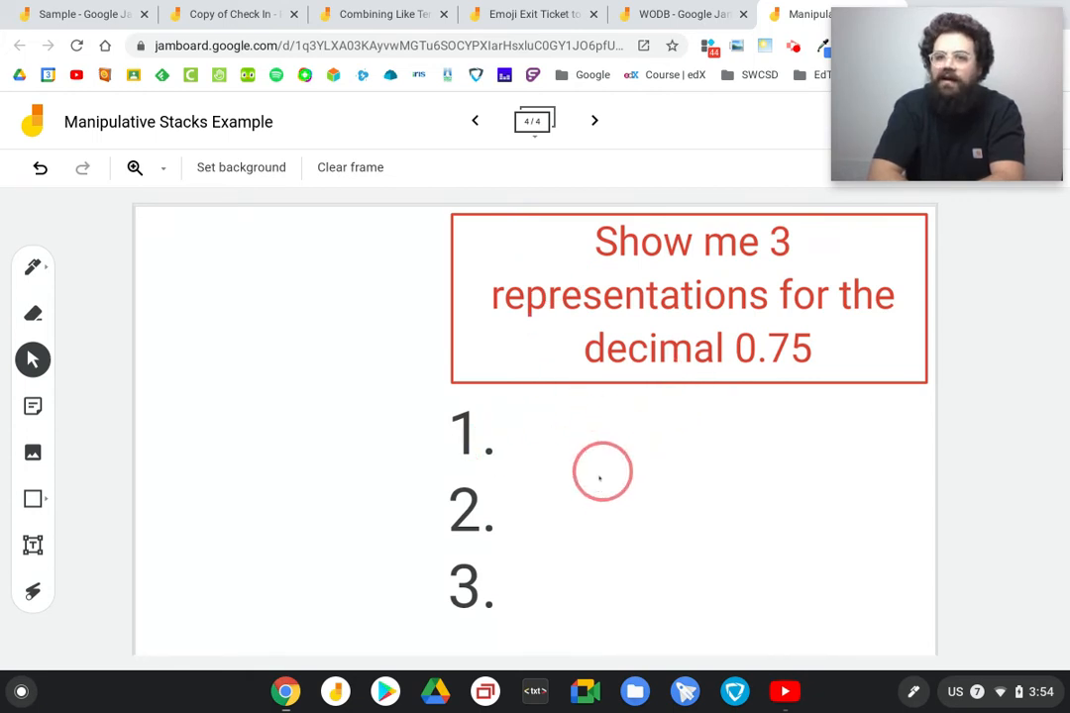
Step: Copy the top 1/4 tile from frame 3 into the blank area beside the prompt on frame 4
{"action": "left_click", "coordinate": [533, 125]}
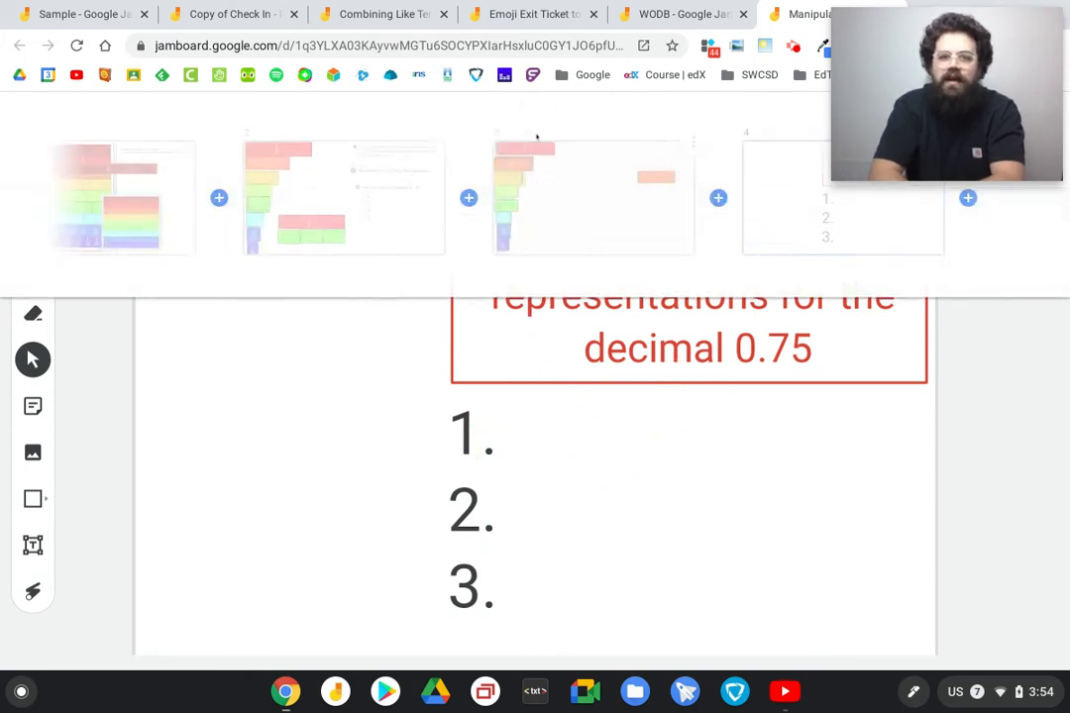
{"action": "left_click", "coordinate": [678, 228]}
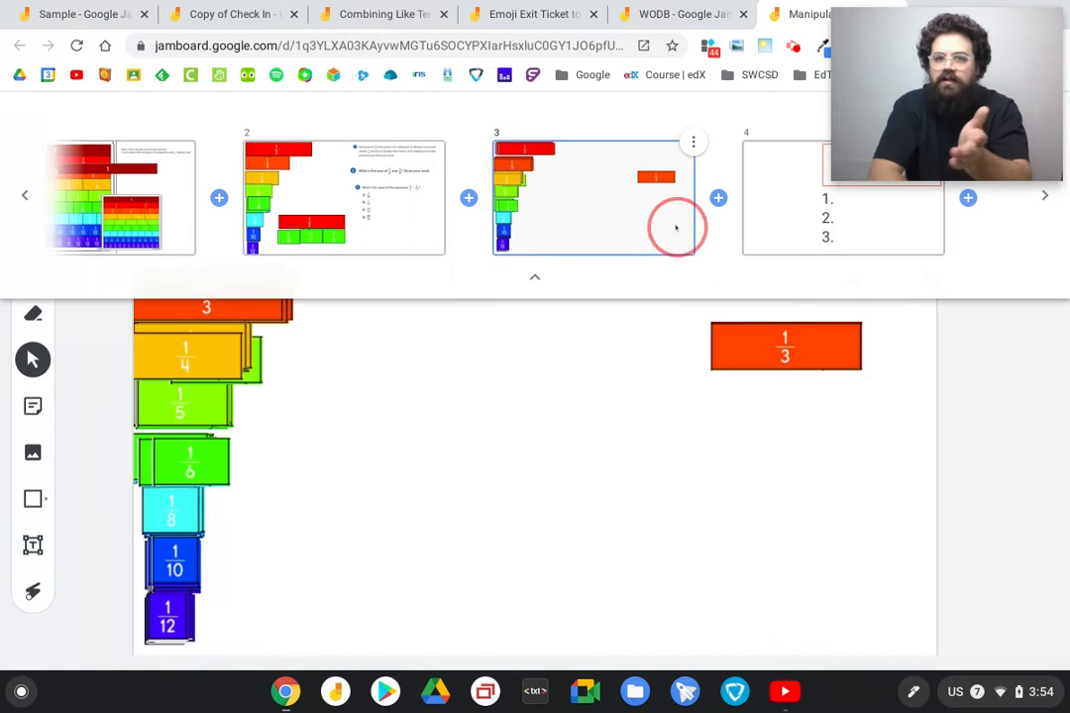
{"action": "left_click", "coordinate": [210, 357]}
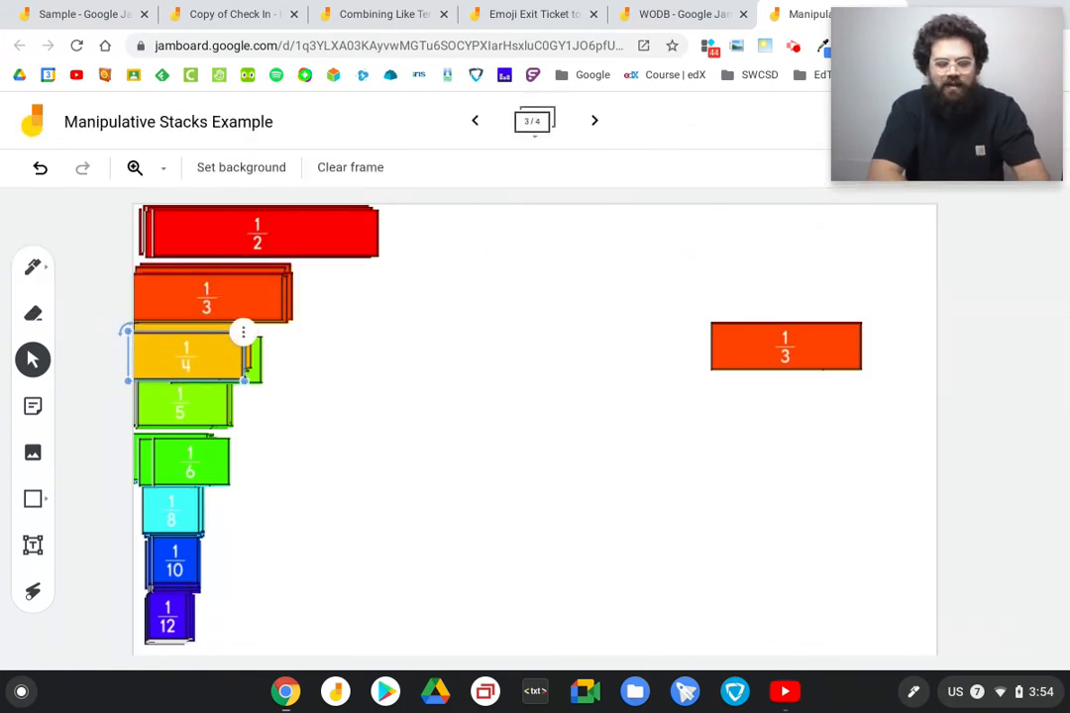
{"action": "left_click", "coordinate": [595, 120]}
{"action": "left_click", "coordinate": [289, 422]}
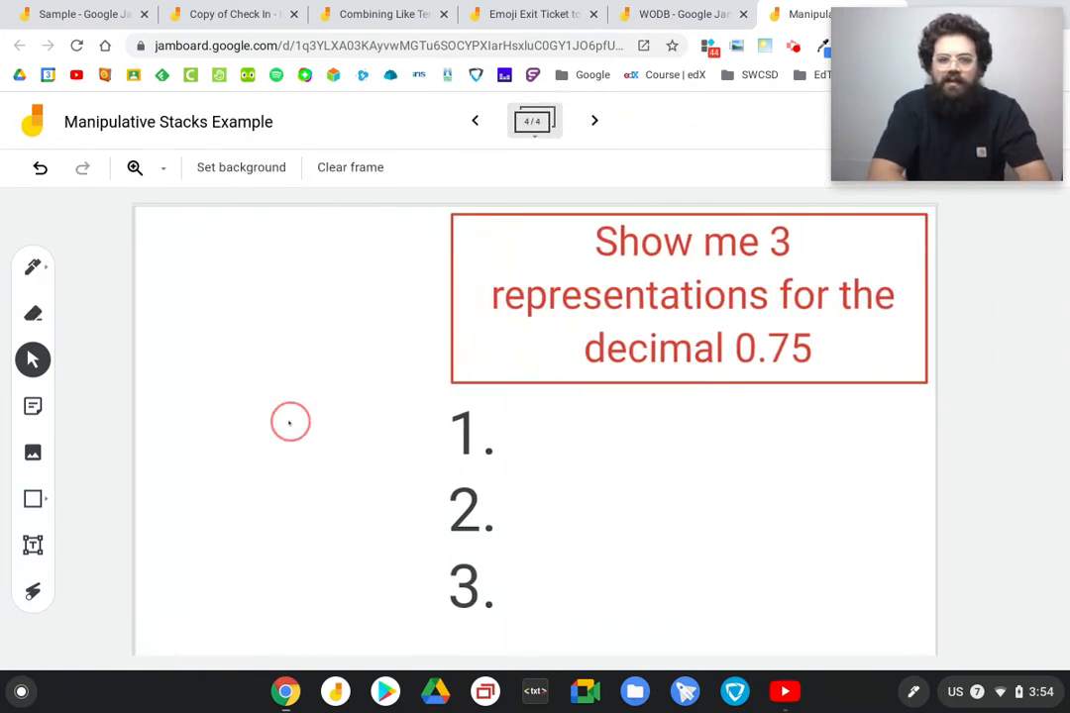
{"action": "key", "text": "ctrl+v"}
{"action": "left_click_drag", "start_coordinate": [203, 363], "coordinate": [230, 356]}
Step: Set the same prompt screenshot from the recent Google Drive files as the background of frame 3
{"action": "left_click", "coordinate": [472, 121]}
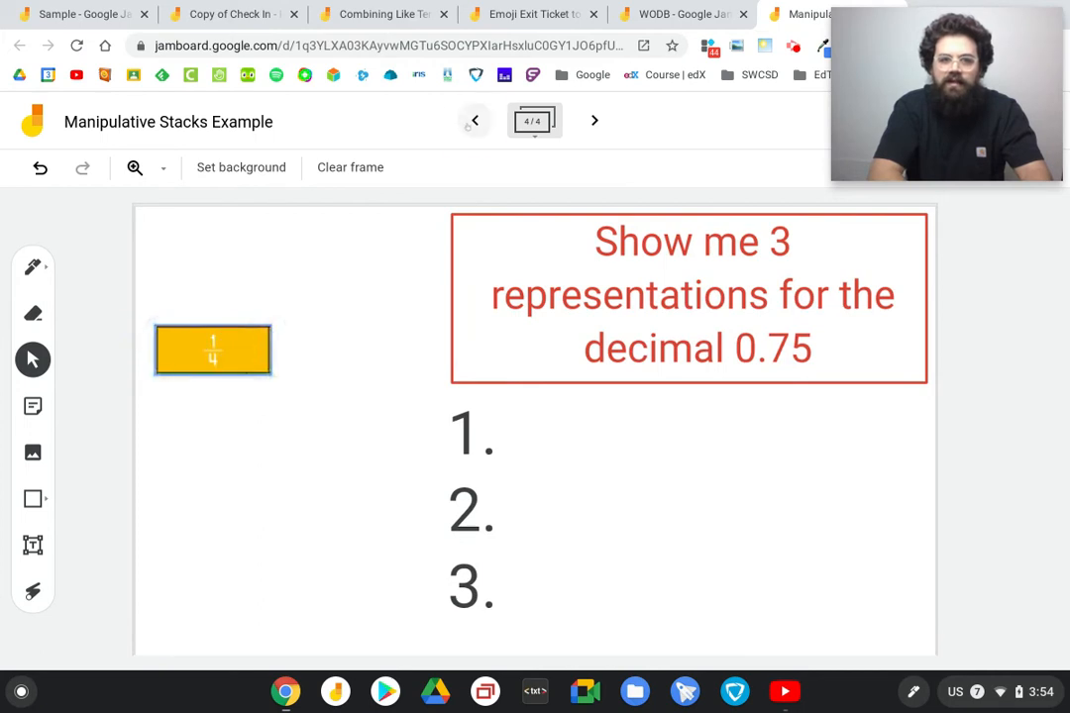
{"action": "left_click", "coordinate": [277, 168]}
{"action": "left_click", "coordinate": [494, 303]}
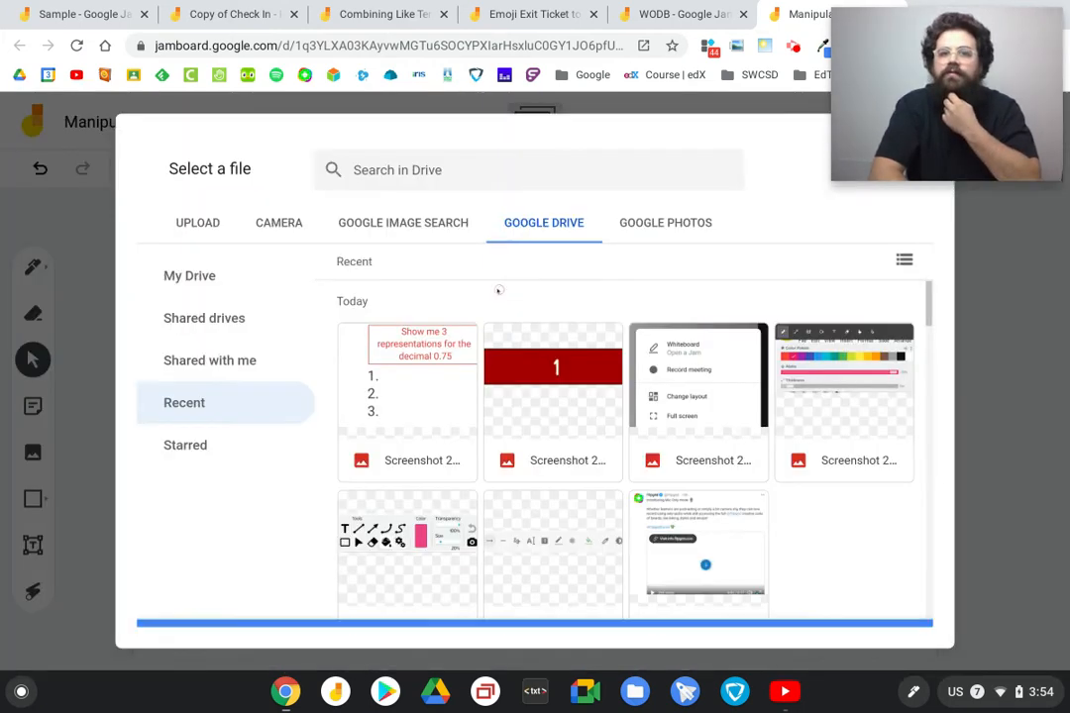
{"action": "double_click", "coordinate": [423, 354]}
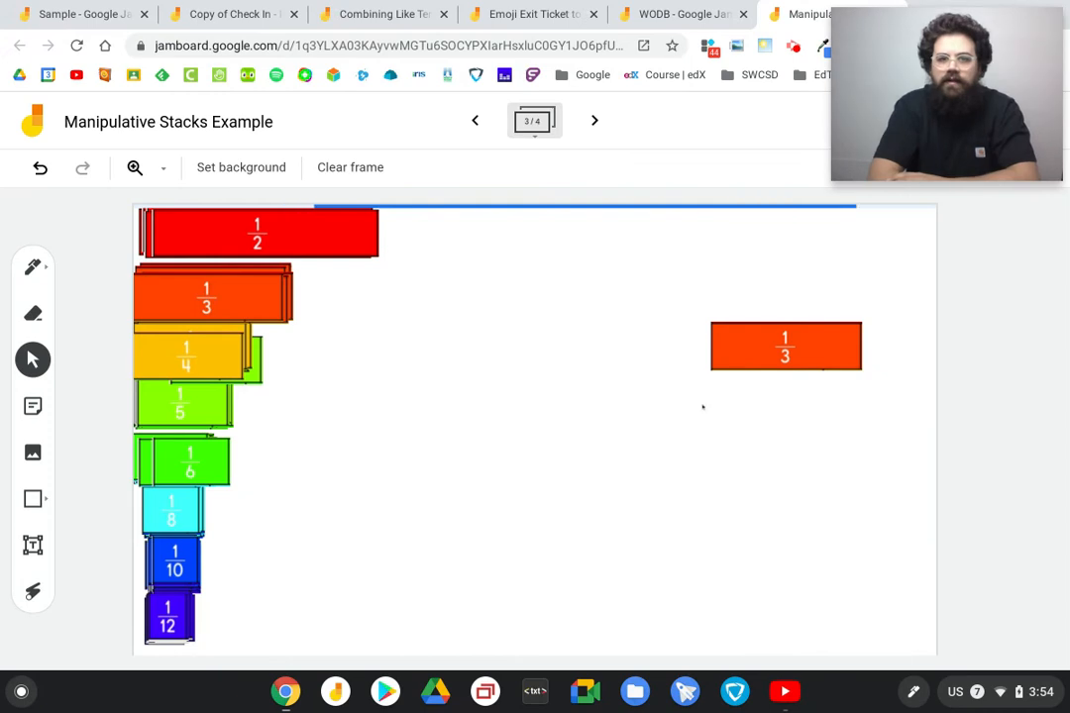
Step: Return the loose 1/3 tile to its stack and place a 1/4 and a 1/2 tile end to end beside number 1
{"action": "left_click_drag", "start_coordinate": [772, 347], "coordinate": [198, 282]}
{"action": "left_click_drag", "start_coordinate": [181, 336], "coordinate": [568, 417]}
{"action": "left_click_drag", "start_coordinate": [252, 223], "coordinate": [743, 421]}
{"action": "left_click", "coordinate": [913, 436]}
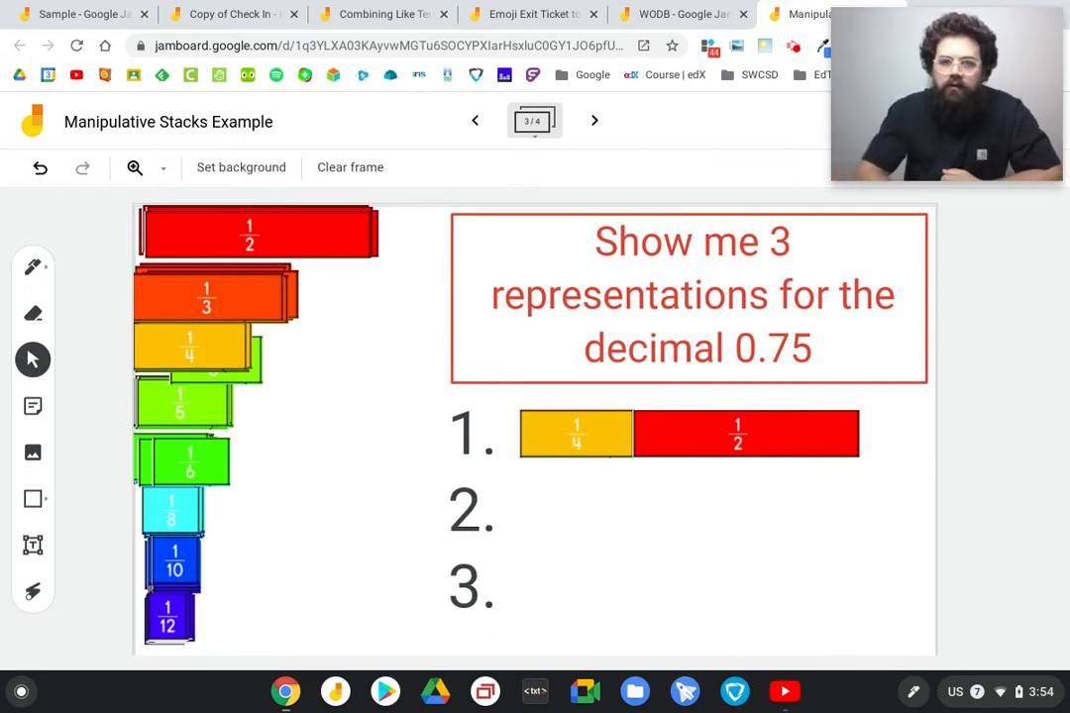
Step: Try selecting the prompt and numbered list in the background, and nudge the top 1/4 tile within its stack
{"action": "left_click", "coordinate": [477, 324]}
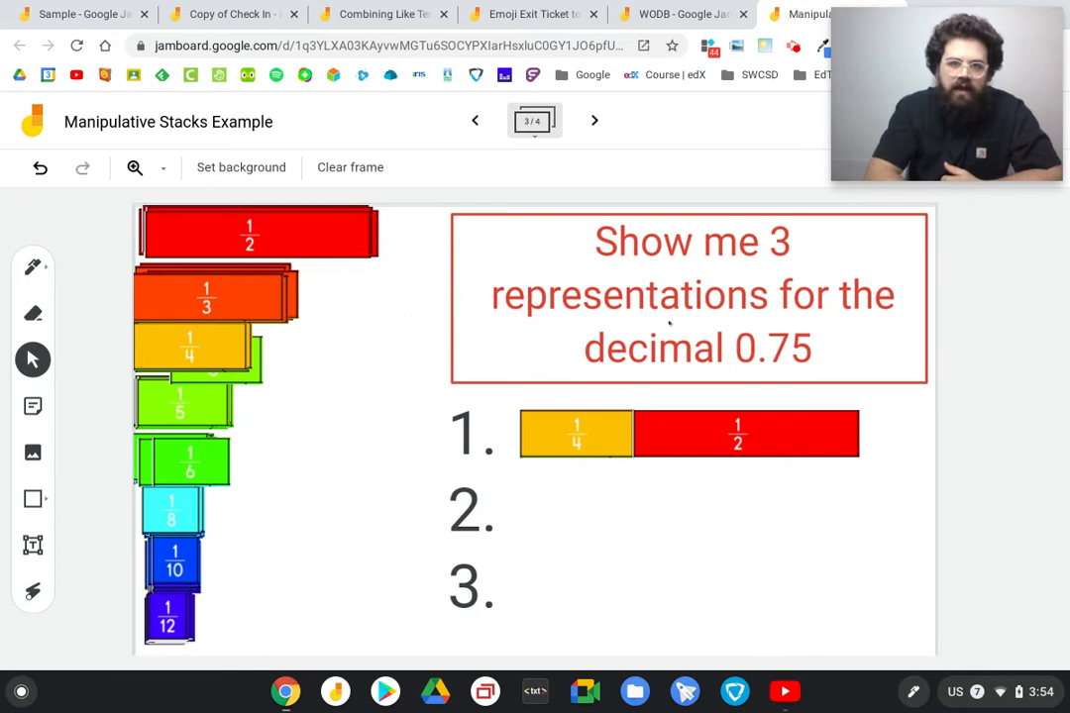
{"action": "left_click", "coordinate": [473, 543]}
{"action": "left_click", "coordinate": [613, 433]}
{"action": "left_click_drag", "start_coordinate": [613, 433], "coordinate": [595, 492]}
{"action": "left_click_drag", "start_coordinate": [240, 354], "coordinate": [219, 339]}
{"action": "left_click", "coordinate": [742, 476]}
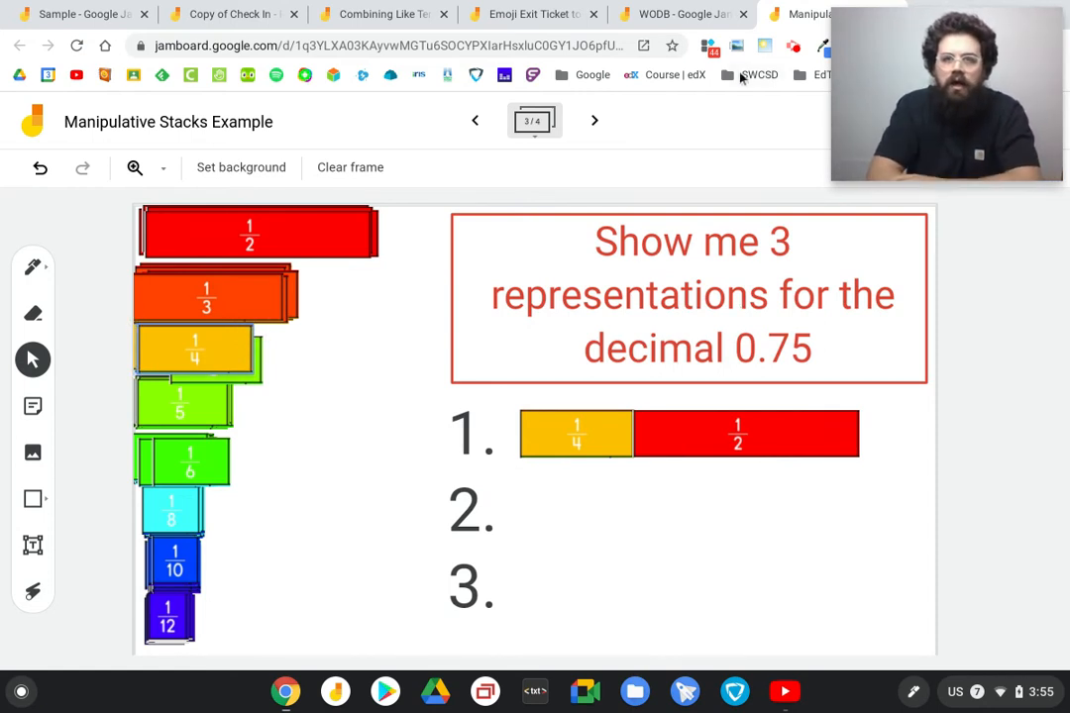